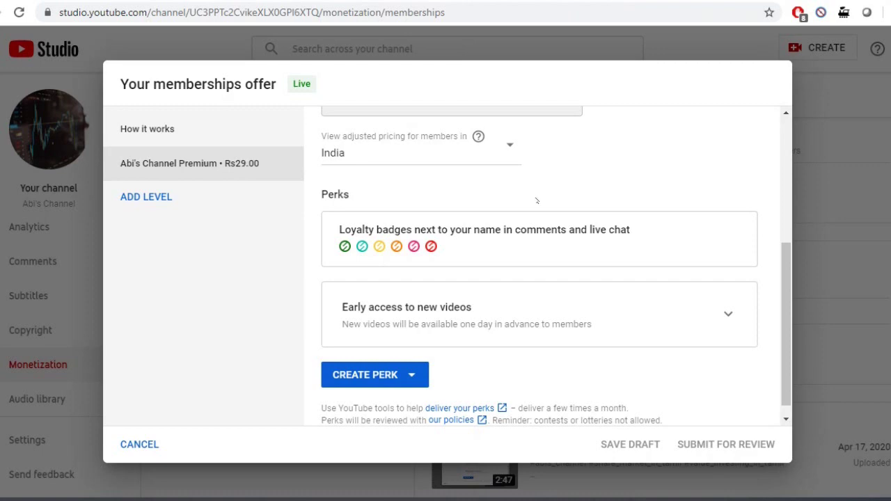
{"action": "triple_click", "coordinate": [578, 232]}
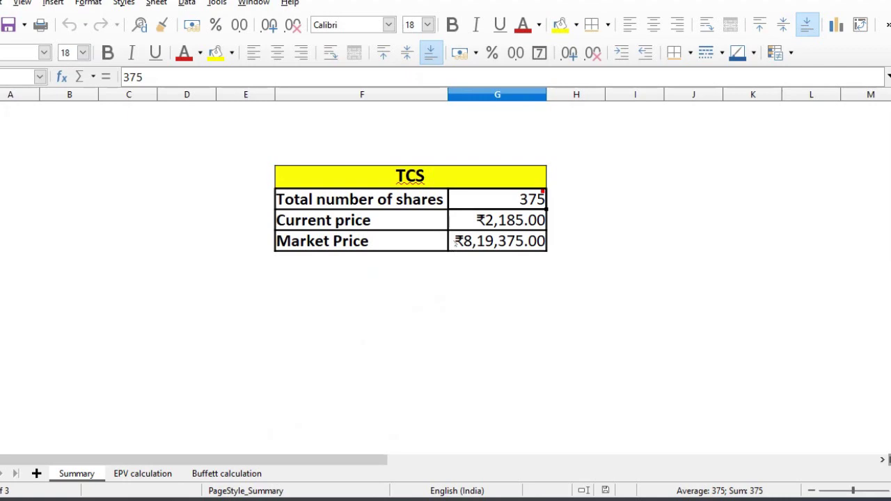
In the spreadsheet's TCS summary table, highlight the total number of shares, current price and market price rows in turn for review.
{"action": "key", "text": "shift+space"}
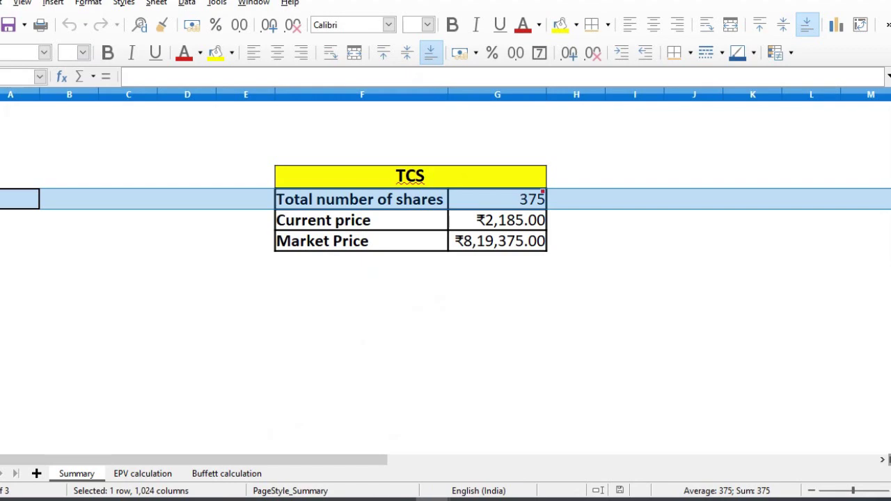
{"action": "key", "text": "Down"}
{"action": "key", "text": "shift+space"}
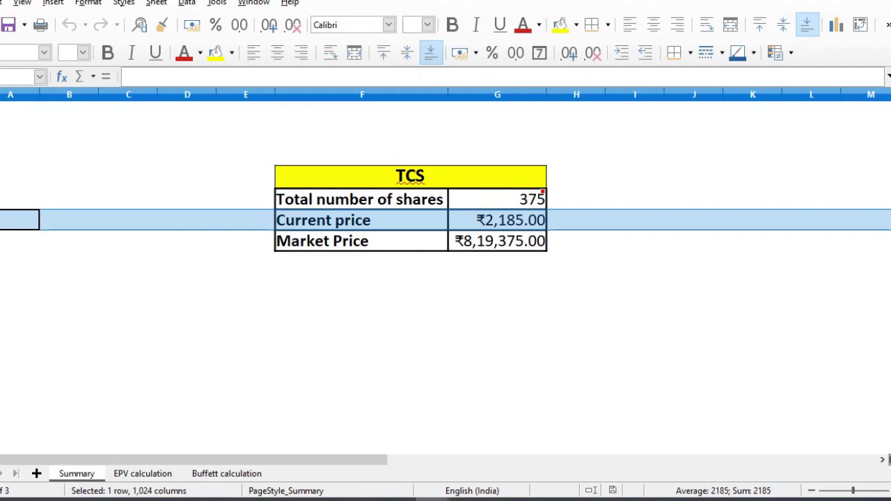
{"action": "key", "text": "Down"}
{"action": "key", "text": "shift+space"}
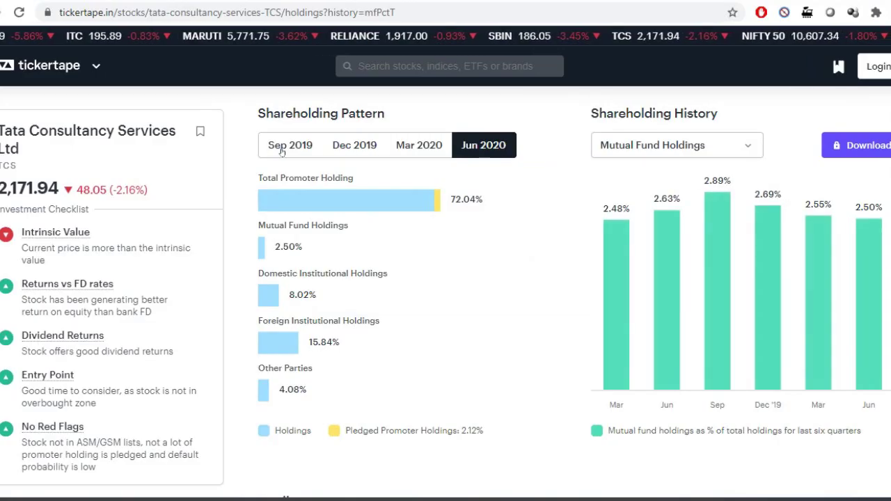
On the Tickertape page for TCS, compare the shareholding pattern across Sep 2019, Dec 2019, Mar 2020 and Jun 2020.
{"action": "left_click", "coordinate": [282, 147]}
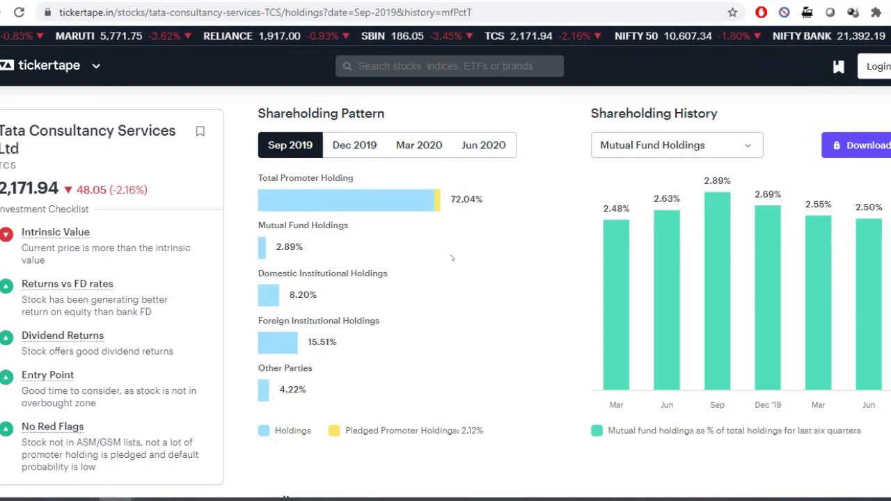
{"action": "left_click", "coordinate": [354, 145]}
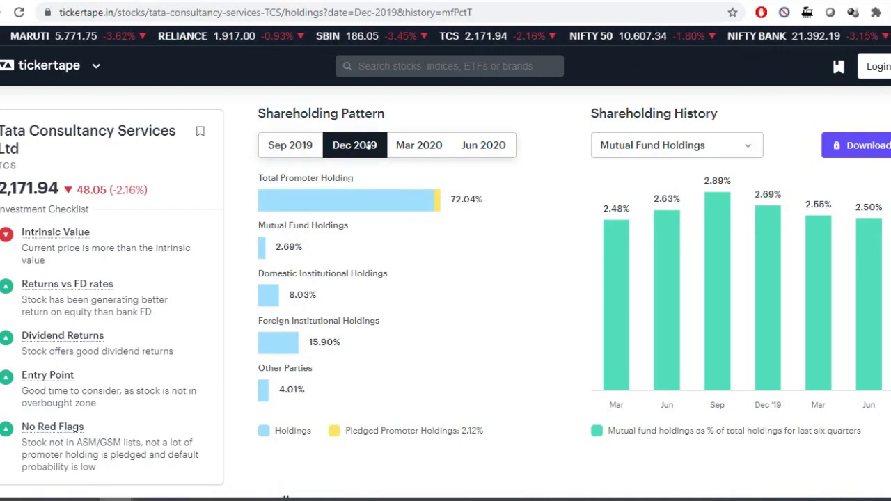
{"action": "left_click", "coordinate": [298, 146]}
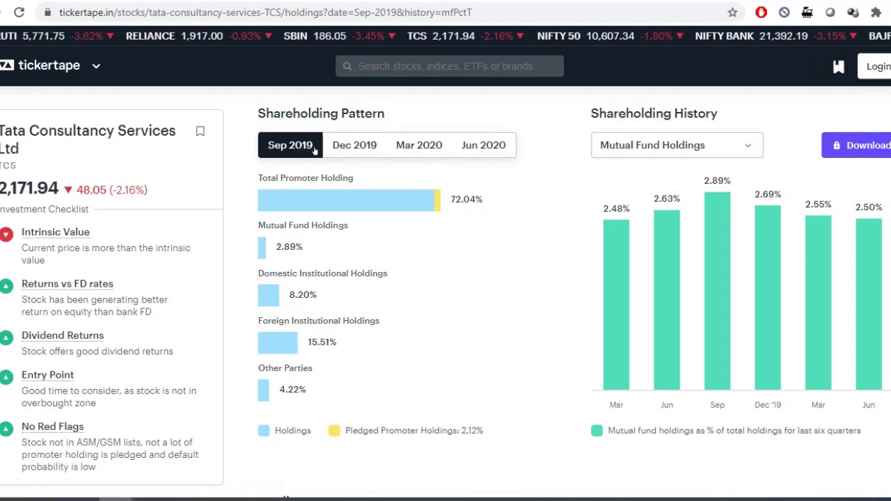
{"action": "left_click", "coordinate": [352, 157]}
{"action": "left_click", "coordinate": [432, 156]}
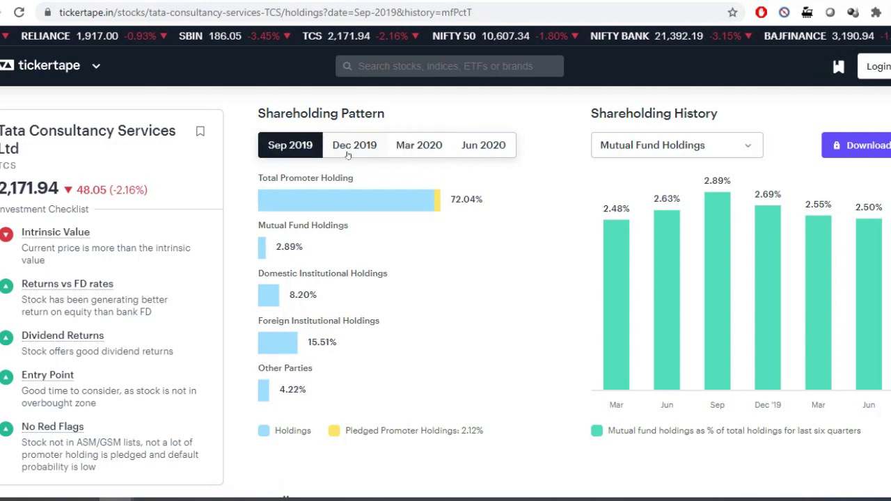
{"action": "left_click", "coordinate": [350, 154]}
{"action": "left_click", "coordinate": [426, 156]}
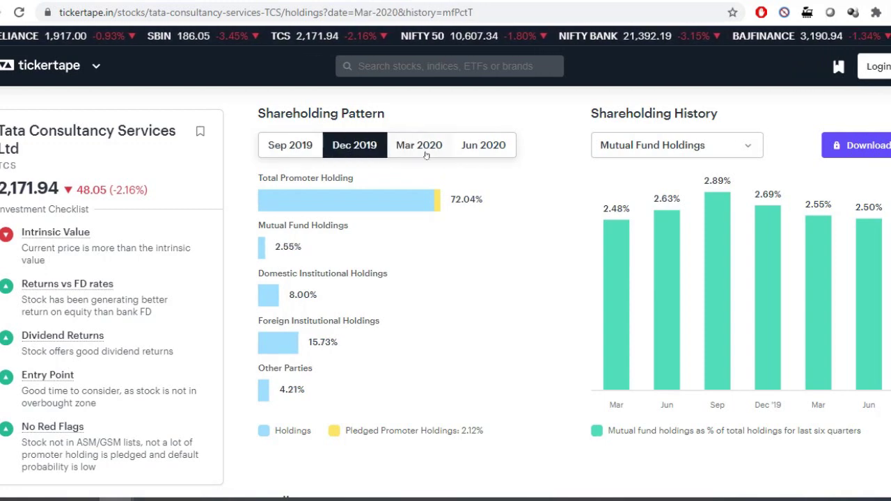
{"action": "left_click", "coordinate": [483, 148]}
{"action": "left_click", "coordinate": [289, 154]}
{"action": "left_click", "coordinate": [388, 158]}
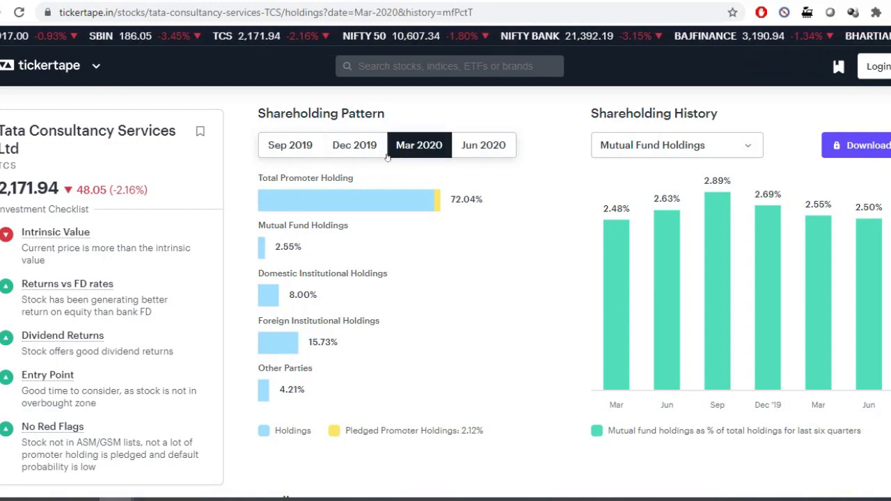
{"action": "left_click", "coordinate": [471, 151]}
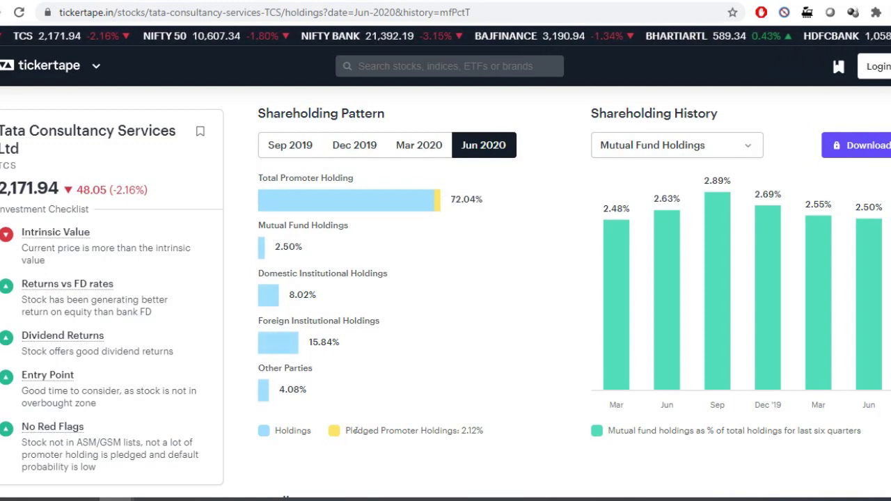
Highlight the pledged and total promoter holding figures, and check promoter holding in the earlier quarters back to Sep 2019.
{"action": "triple_click", "coordinate": [355, 430]}
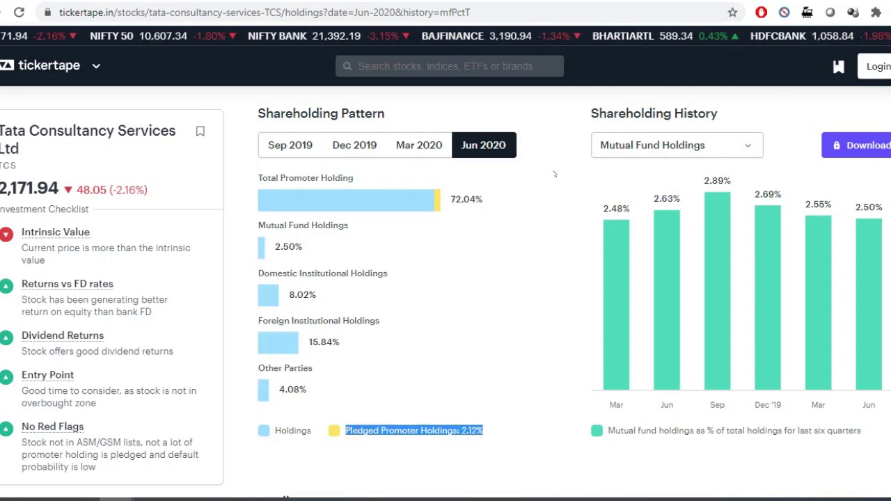
{"action": "double_click", "coordinate": [460, 200]}
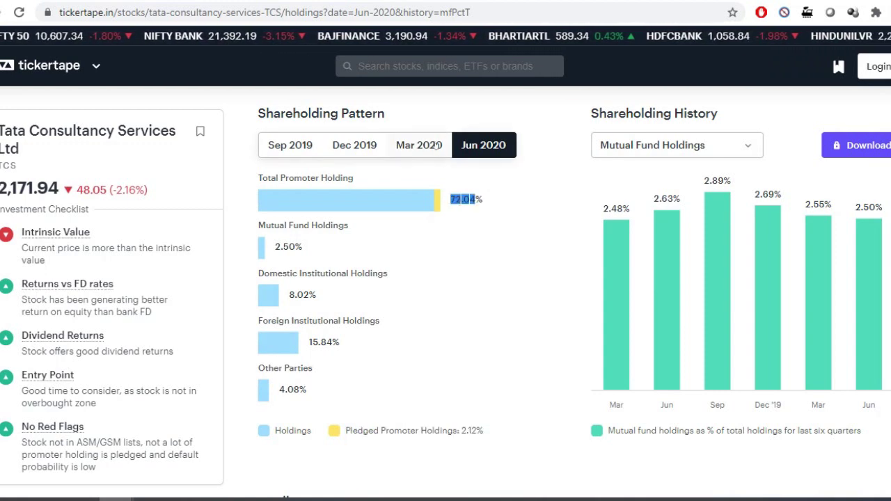
{"action": "left_click", "coordinate": [419, 145]}
{"action": "left_click", "coordinate": [326, 147]}
{"action": "left_click", "coordinate": [292, 148]}
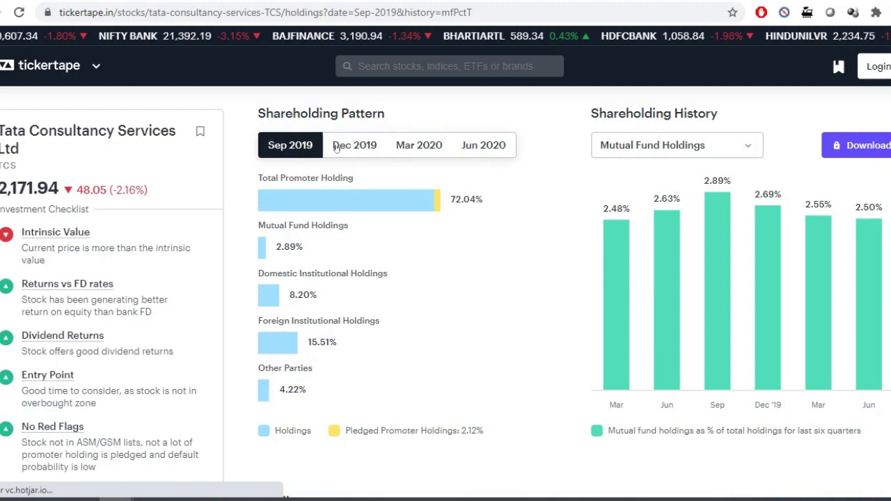
{"action": "double_click", "coordinate": [501, 153]}
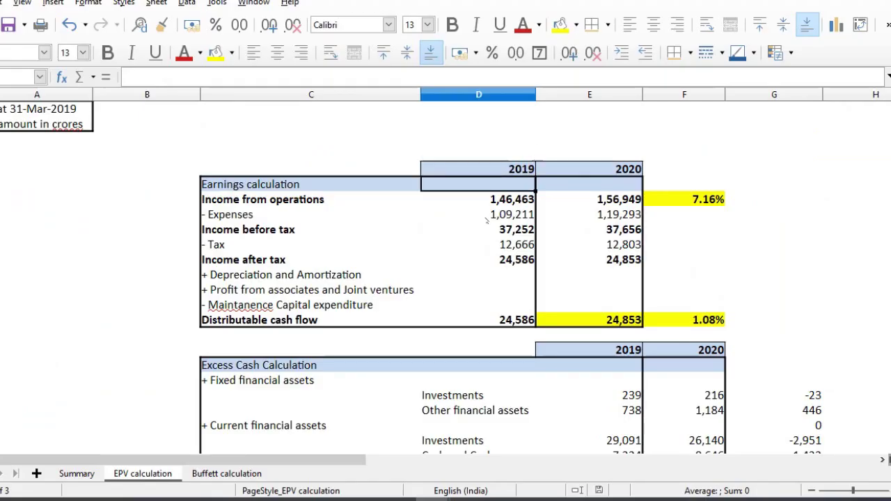
In the spreadsheet's EPV calculation sheet, compare TCS income from operations for 2019 and 2020 and its growth percentage.
{"action": "left_click", "coordinate": [512, 199]}
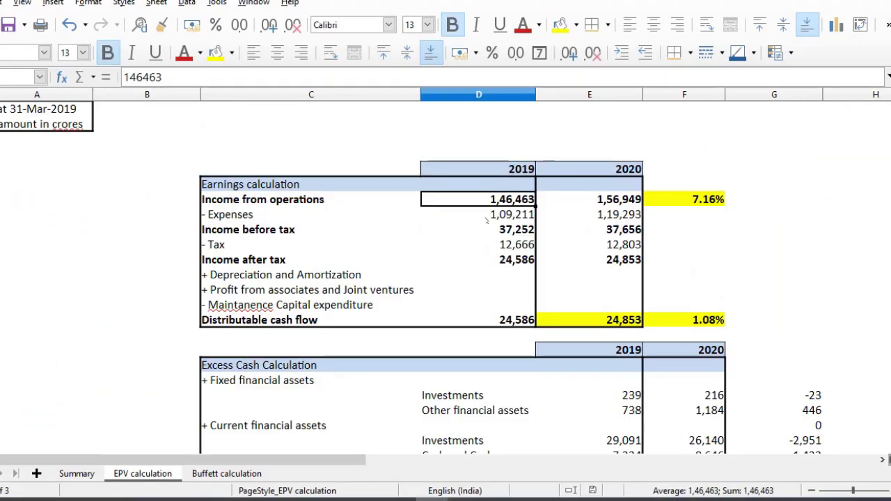
{"action": "key", "text": "Right"}
{"action": "key", "text": "Left"}
{"action": "key", "text": "Right"}
{"action": "key", "text": "Left"}
{"action": "key", "text": "Right"}
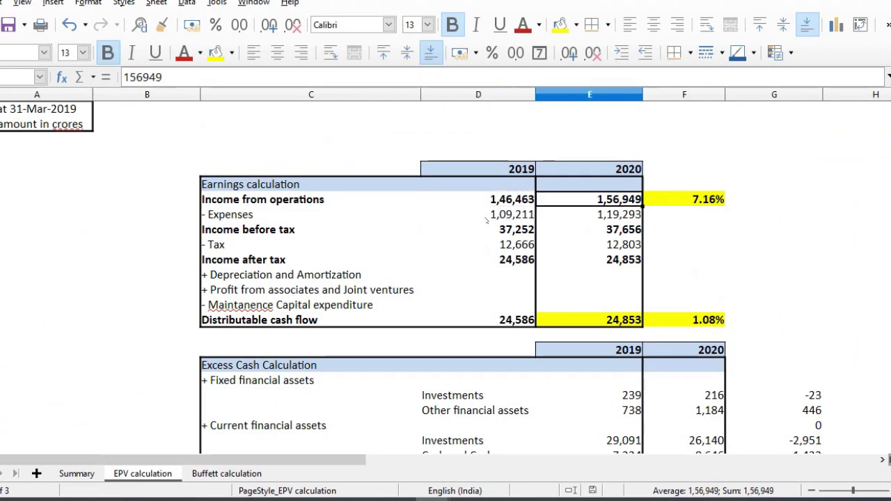
{"action": "key", "text": "Right"}
{"action": "key", "text": "Left"}
{"action": "key", "text": "Left"}
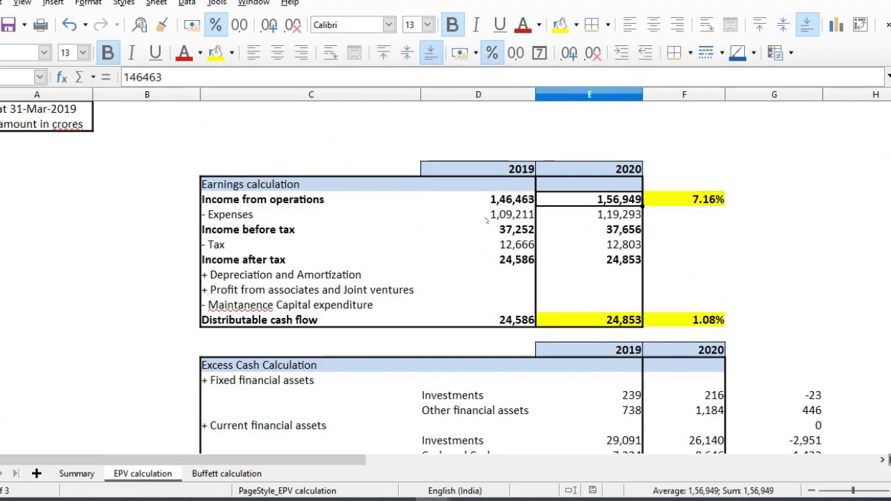
Review the earnings calculation from expenses down to distributable cash flow, comparing the 2019 and 2020 columns.
{"action": "key", "text": "Down"}
{"action": "key", "text": "Right"}
{"action": "key", "text": "Down"}
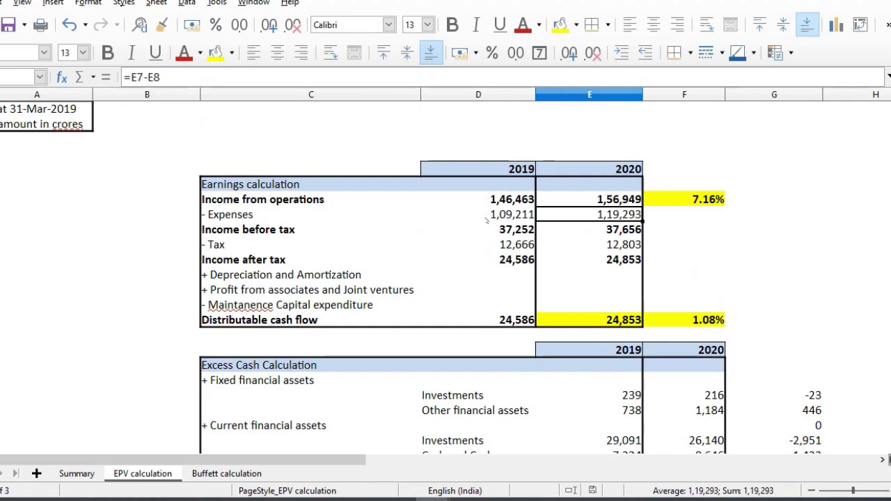
{"action": "key", "text": "Down"}
{"action": "key", "text": "Down"}
{"action": "key", "text": "Down"}
{"action": "key", "text": "Down"}
{"action": "key", "text": "Down"}
{"action": "key", "text": "Down"}
{"action": "key", "text": "Left"}
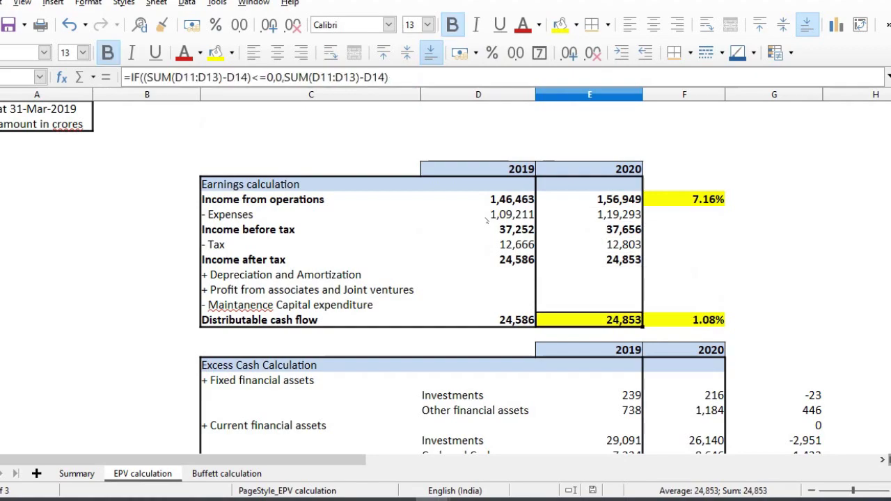
{"action": "key", "text": "Right"}
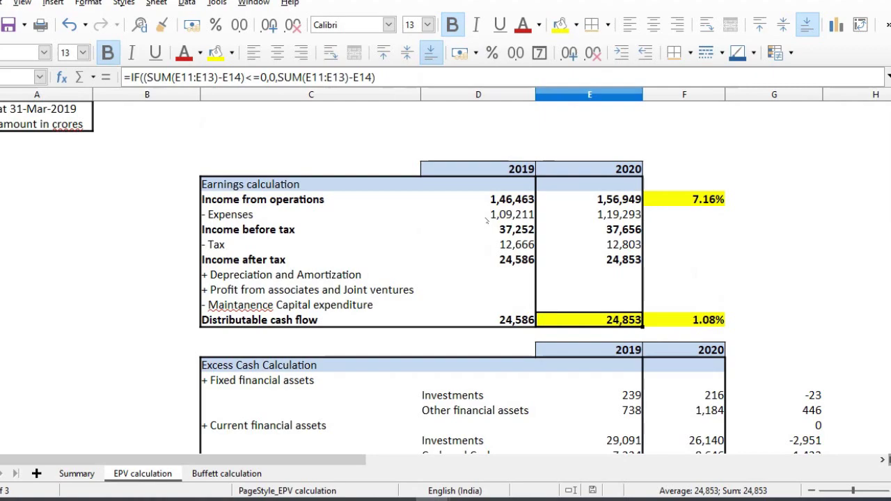
Select the 2019 fixed and current financial asset values in the Excess Cash Calculation for review.
{"action": "key", "text": "Down"}
{"action": "key", "text": "Down"}
{"action": "key", "text": "Down"}
{"action": "key", "text": "Down"}
{"action": "key", "text": "Down"}
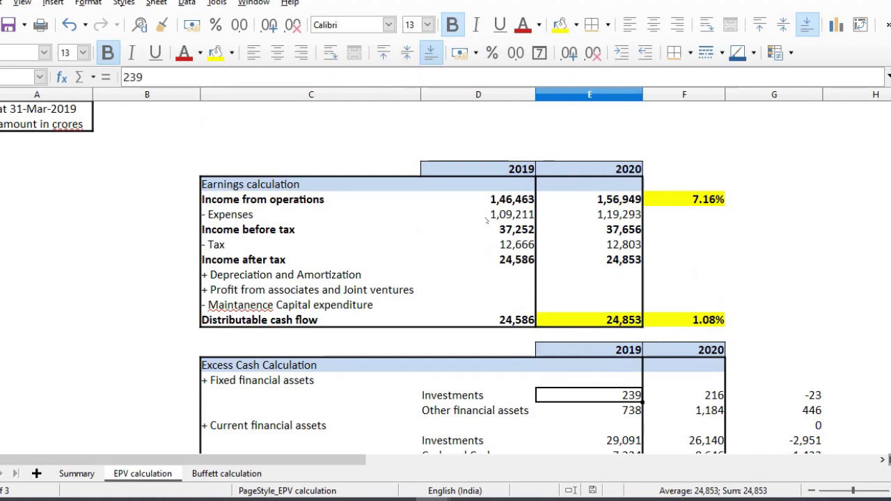
{"action": "key", "text": "Up"}
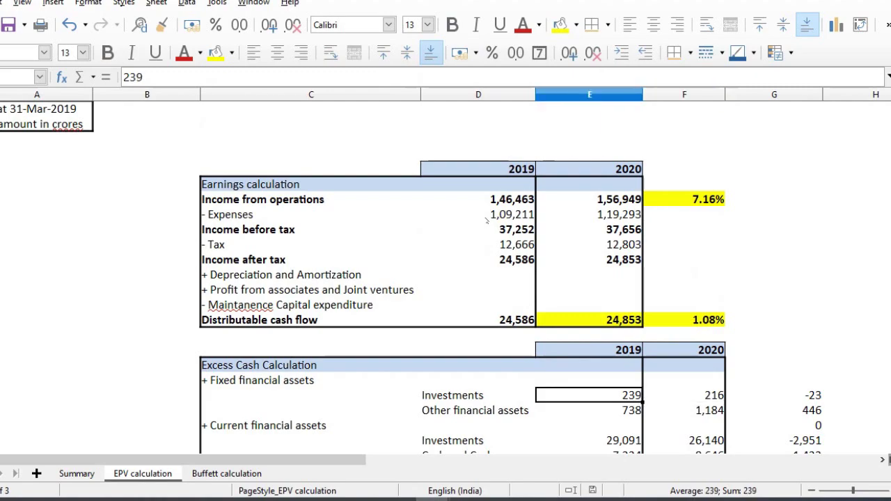
{"action": "key", "text": "shift+Down"}
{"action": "key", "text": "shift+Down"}
{"action": "key", "text": "shift+Down"}
{"action": "key", "text": "shift+Down"}
{"action": "key", "text": "shift+Down"}
{"action": "key", "text": "shift+Down"}
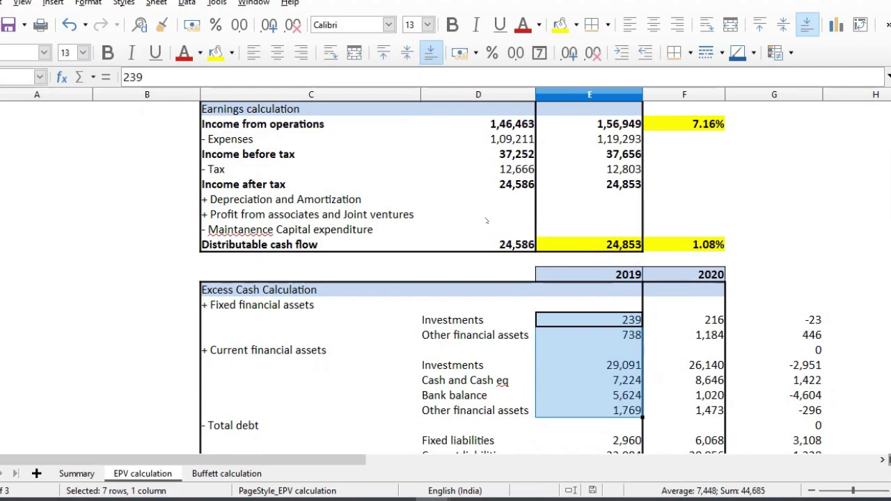
Select the 2020 fixed and current financial asset values in the Excess Cash Calculation for comparison with 2019.
{"action": "key", "text": "Right"}
{"action": "key", "text": "shift+Down"}
{"action": "key", "text": "shift+Down"}
{"action": "key", "text": "shift+Down"}
{"action": "key", "text": "shift+Down"}
{"action": "key", "text": "shift+Down"}
{"action": "key", "text": "shift+Down"}
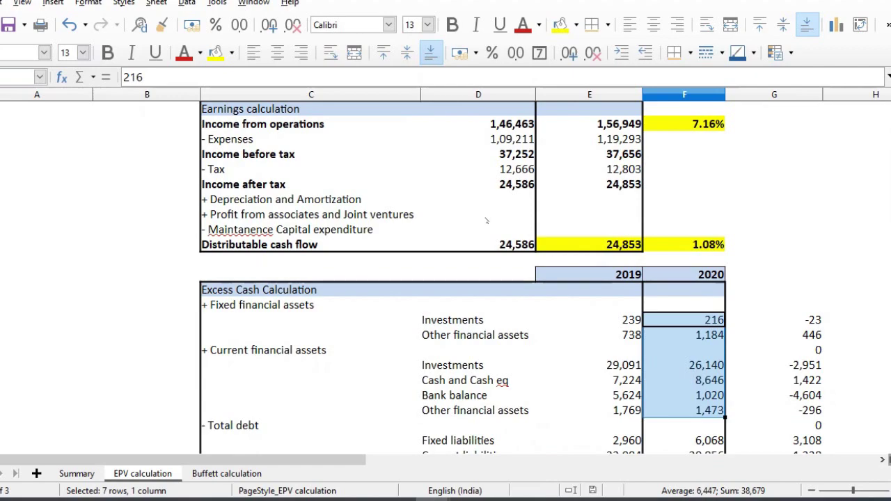
Select the year-on-year differences beside the fixed and current financial assets to examine their combined change.
{"action": "key", "text": "Right"}
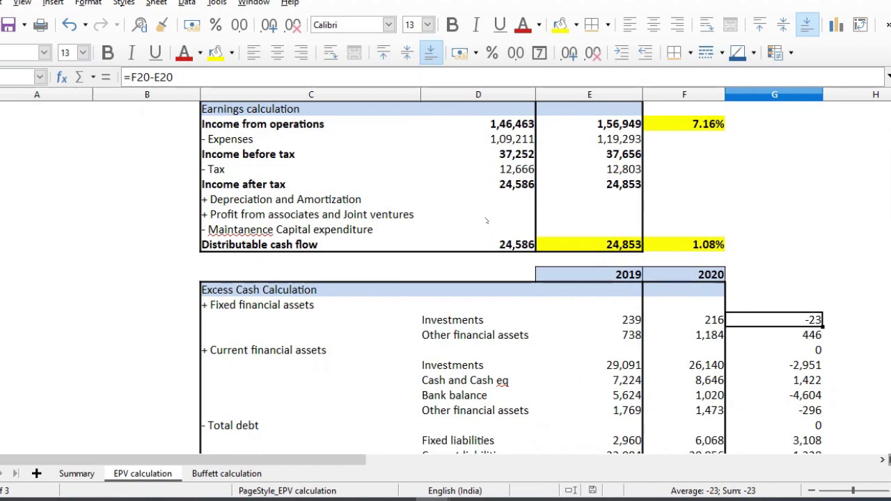
{"action": "scroll", "coordinate": [487, 221], "scroll_direction": "right", "scroll_amount": 1}
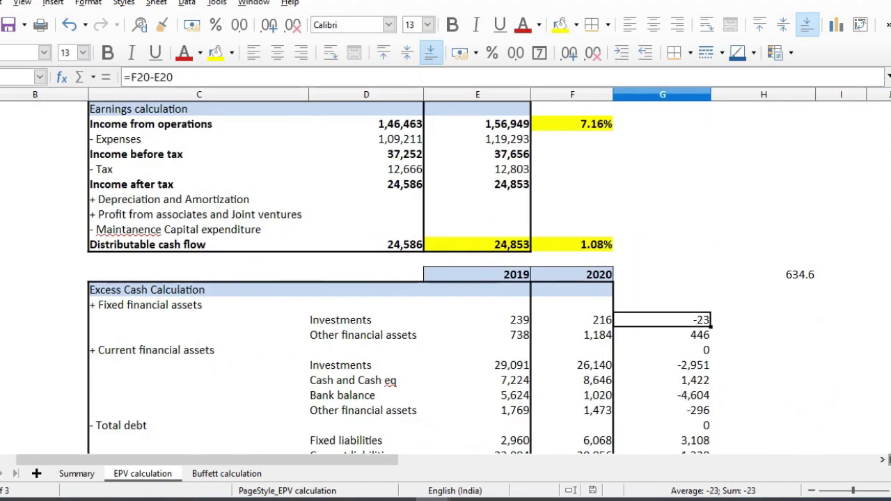
{"action": "key", "text": "shift+Down"}
{"action": "key", "text": "shift+Down"}
{"action": "key", "text": "shift+Down"}
{"action": "key", "text": "shift+Down"}
{"action": "key", "text": "shift+Down"}
{"action": "key", "text": "shift+Down"}
{"action": "key", "text": "shift+Down"}
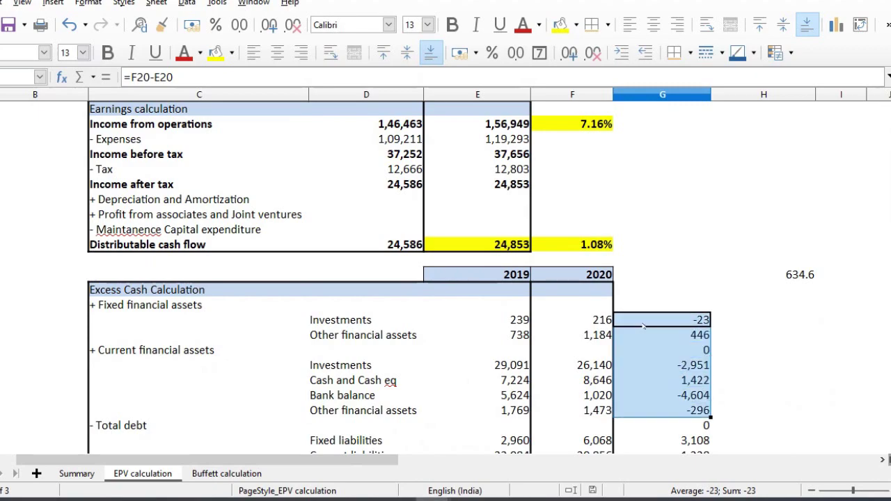
{"action": "key", "text": "shift+Up"}
{"action": "key", "text": "shift+Down"}
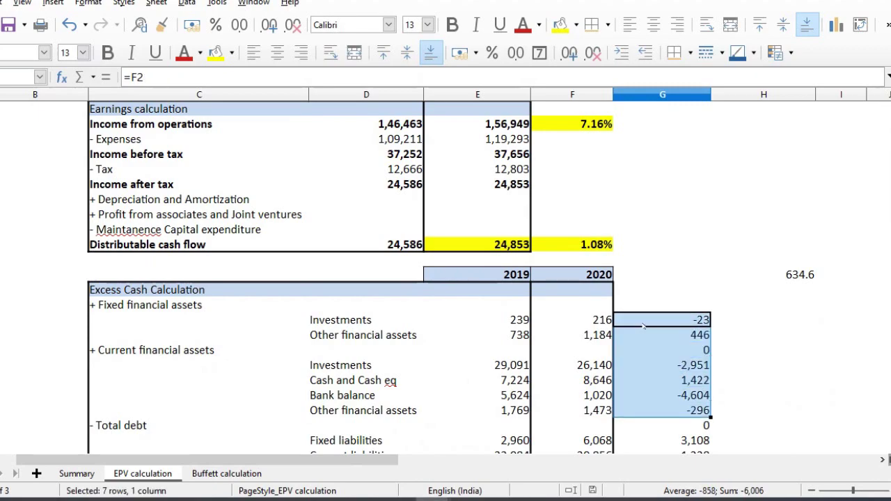
Examine the 2019 to 2020 changes in bank balance, cash and cash equivalents, and current investments.
{"action": "key", "text": "Down"}
{"action": "key", "text": "Down"}
{"action": "key", "text": "Down"}
{"action": "key", "text": "Down"}
{"action": "key", "text": "Down"}
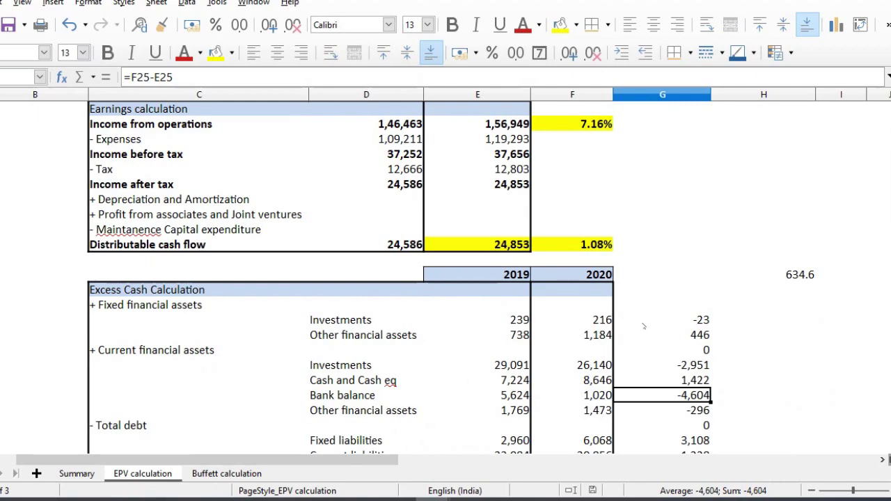
{"action": "key", "text": "Left"}
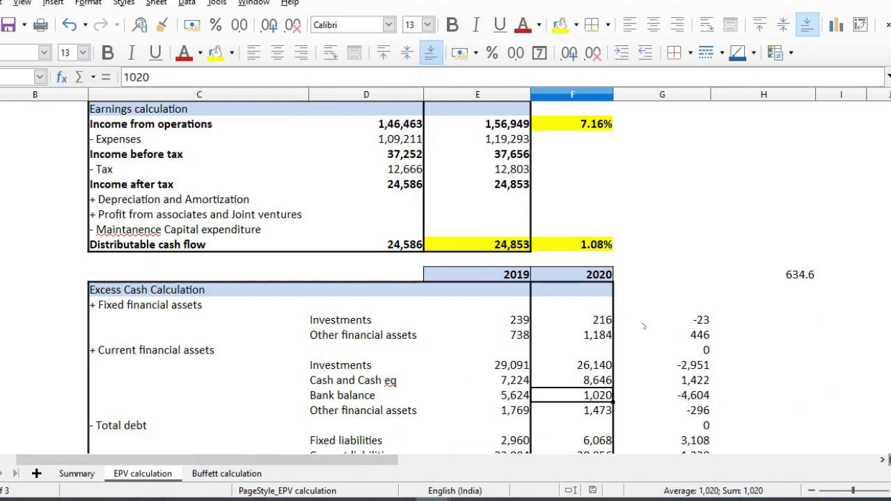
{"action": "key", "text": "Left"}
{"action": "key", "text": "Right"}
{"action": "key", "text": "Up"}
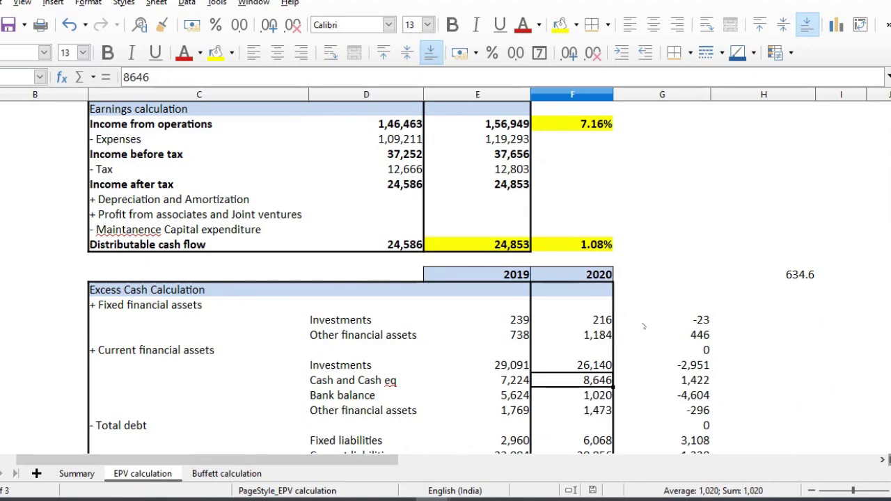
{"action": "key", "text": "Up"}
{"action": "key", "text": "Right"}
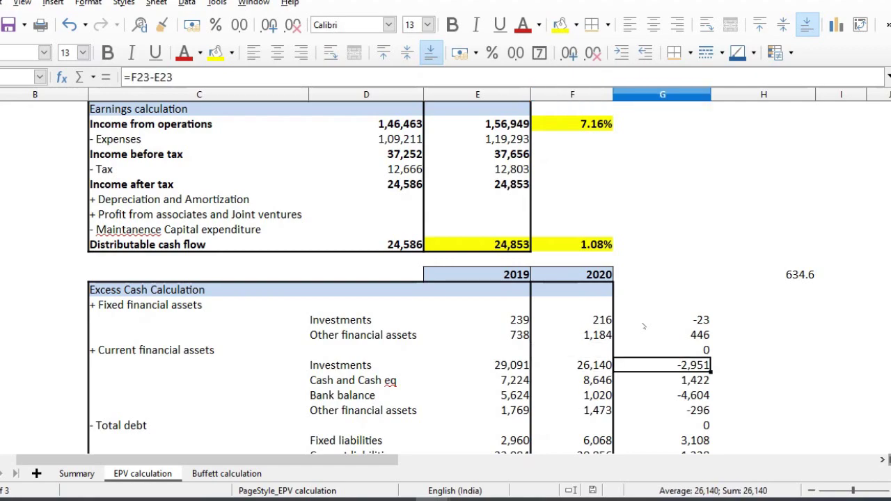
Check the 2020 values for investments and other financial assets under fixed financial assets.
{"action": "key", "text": "Left"}
{"action": "key", "text": "Up"}
{"action": "key", "text": "Up"}
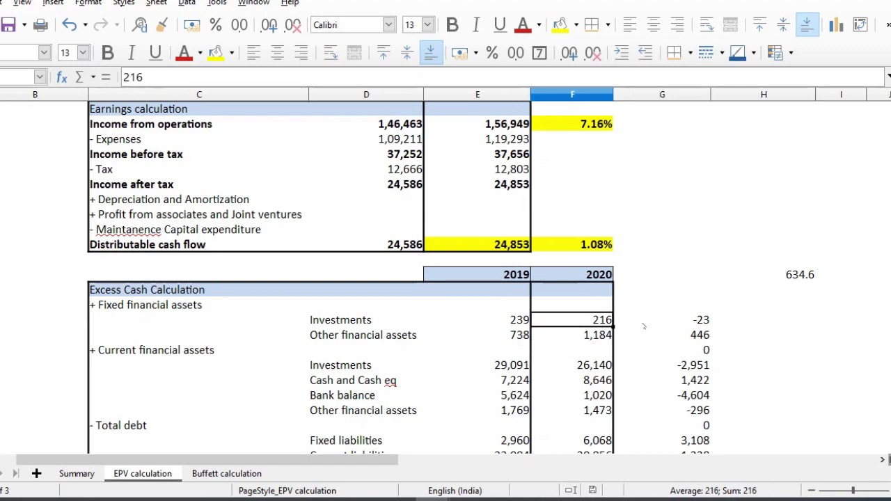
{"action": "key", "text": "Down"}
{"action": "key", "text": "Down"}
{"action": "key", "text": "Up"}
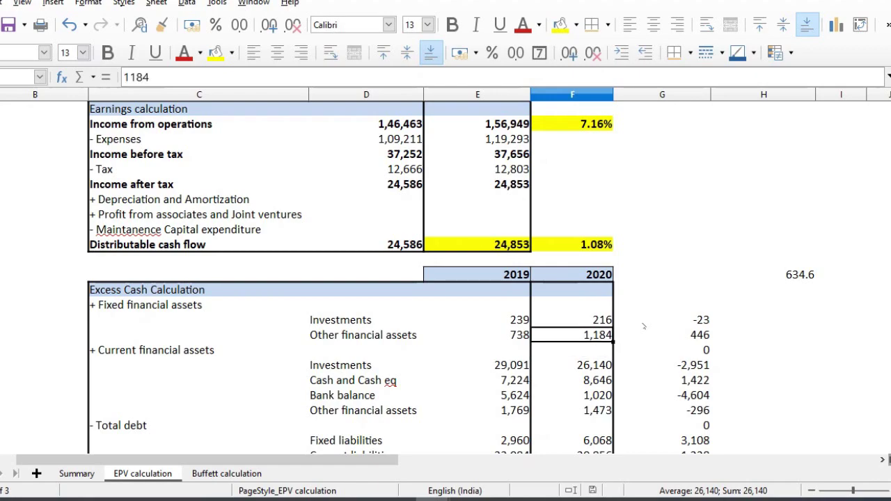
Examine the 2020 current financial assets and the liabilities listed under total debt.
{"action": "key", "text": "Up"}
{"action": "key", "text": "Down"}
{"action": "key", "text": "Down"}
{"action": "key", "text": "Down"}
{"action": "key", "text": "Down"}
{"action": "key", "text": "Down"}
{"action": "key", "text": "Down"}
{"action": "key", "text": "Down"}
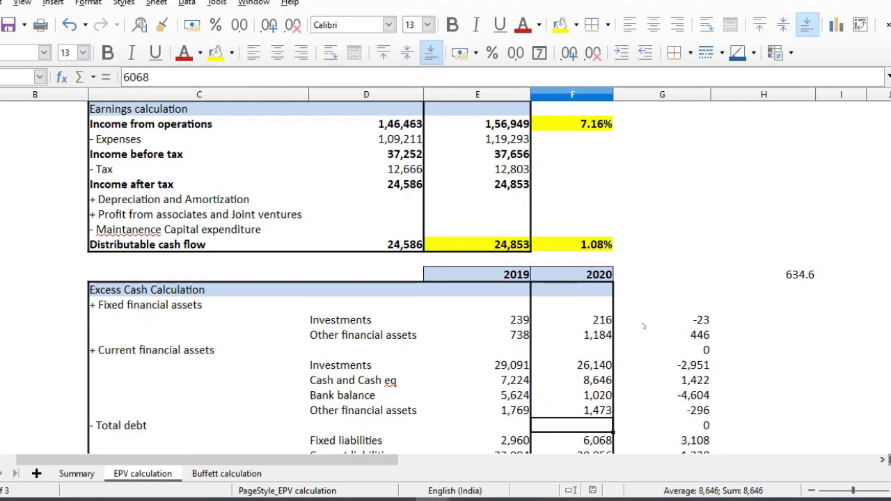
{"action": "key", "text": "Down"}
{"action": "key", "text": "Down"}
{"action": "key", "text": "Up"}
{"action": "key", "text": "Up"}
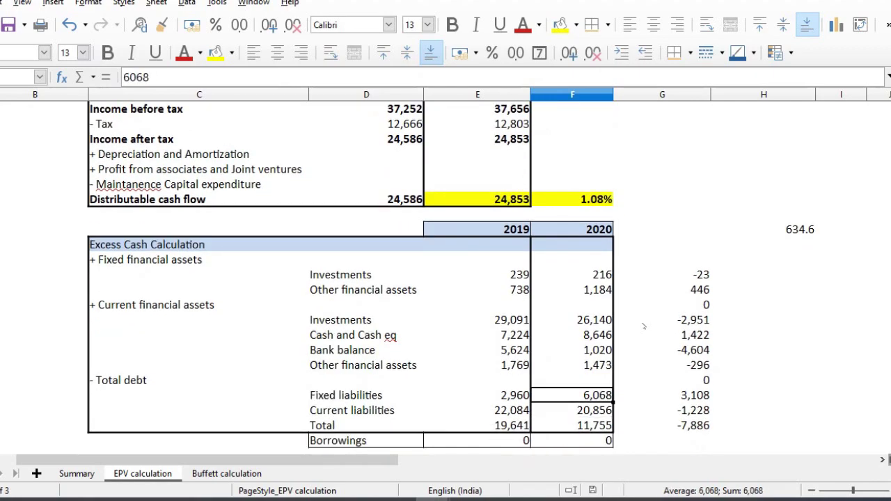
Compare the fixed and current liabilities of 2019 and 2020, including their year-on-year differences.
{"action": "key", "text": "shift+Down"}
{"action": "key", "text": "Left"}
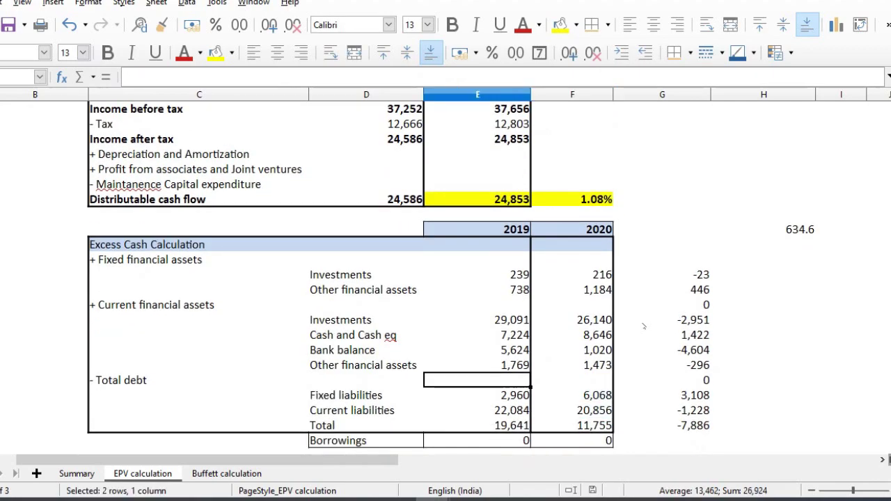
{"action": "key", "text": "Left"}
{"action": "key", "text": "Up"}
{"action": "key", "text": "Right"}
{"action": "key", "text": "Right"}
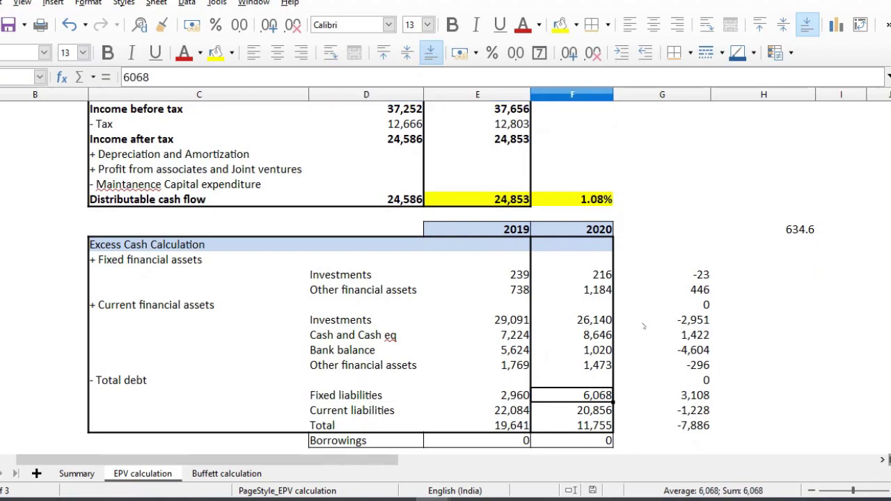
{"action": "key", "text": "Right"}
{"action": "key", "text": "Down"}
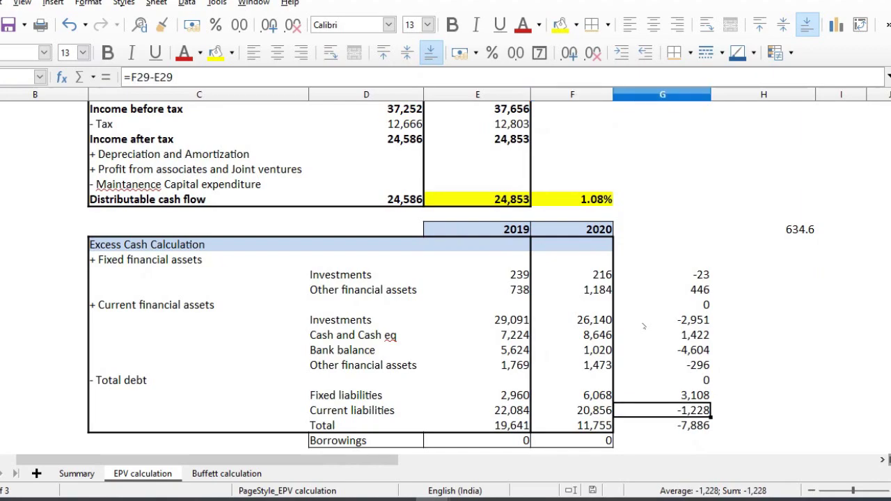
Check the 2019 excess cash total against the fixed and current financial assets that feed it.
{"action": "key", "text": "Left"}
{"action": "key", "text": "Left"}
{"action": "key", "text": "Down"}
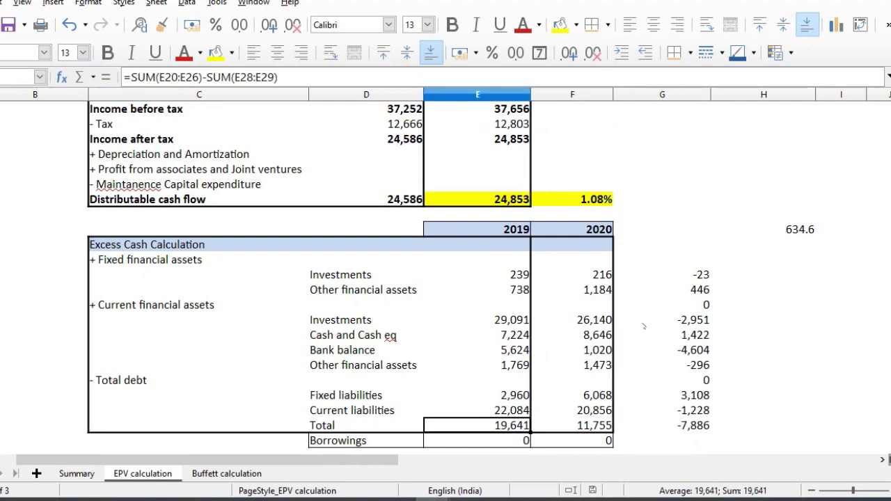
{"action": "left_click", "coordinate": [478, 320]}
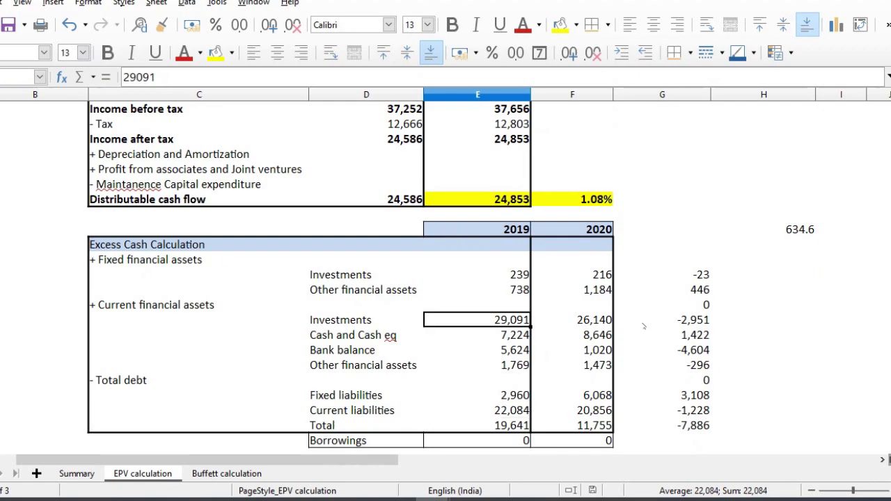
{"action": "left_click", "coordinate": [477, 275]}
{"action": "left_click_drag", "start_coordinate": [477, 274], "coordinate": [477, 335]}
{"action": "left_click", "coordinate": [477, 290]}
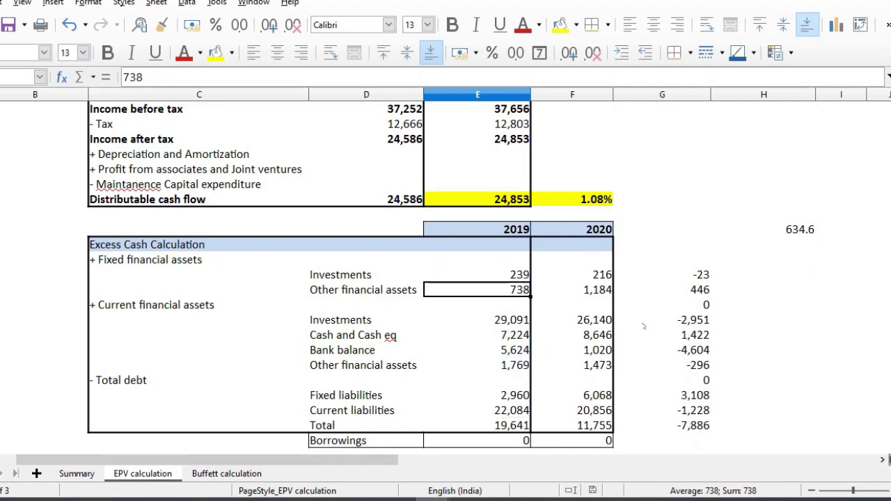
Examine the change in total excess cash between 2019 and 2020 in the Total row.
{"action": "key", "text": "Down"}
{"action": "key", "text": "Down"}
{"action": "key", "text": "Down"}
{"action": "key", "text": "Down"}
{"action": "key", "text": "Down"}
{"action": "key", "text": "Down"}
{"action": "key", "text": "Down"}
{"action": "key", "text": "Down"}
{"action": "key", "text": "Down"}
{"action": "key", "text": "Right"}
{"action": "key", "text": "Right"}
{"action": "key", "text": "Right"}
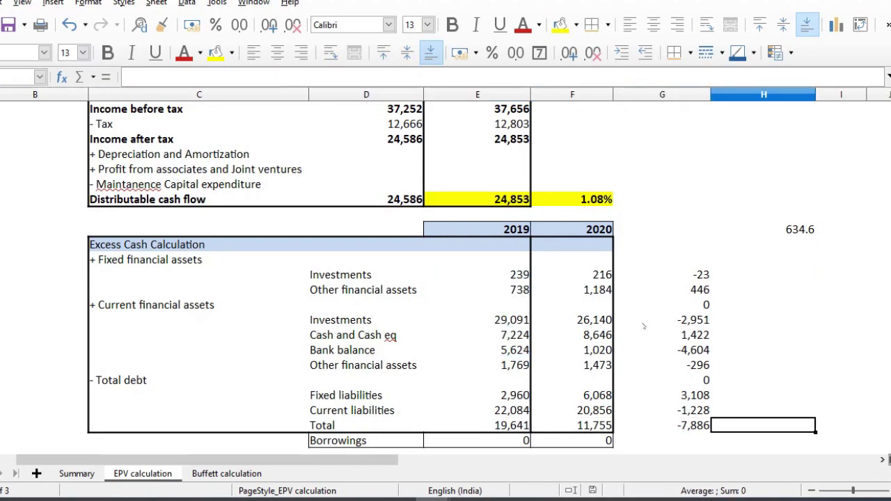
{"action": "key", "text": "Left"}
{"action": "key", "text": "Left"}
{"action": "key", "text": "Left"}
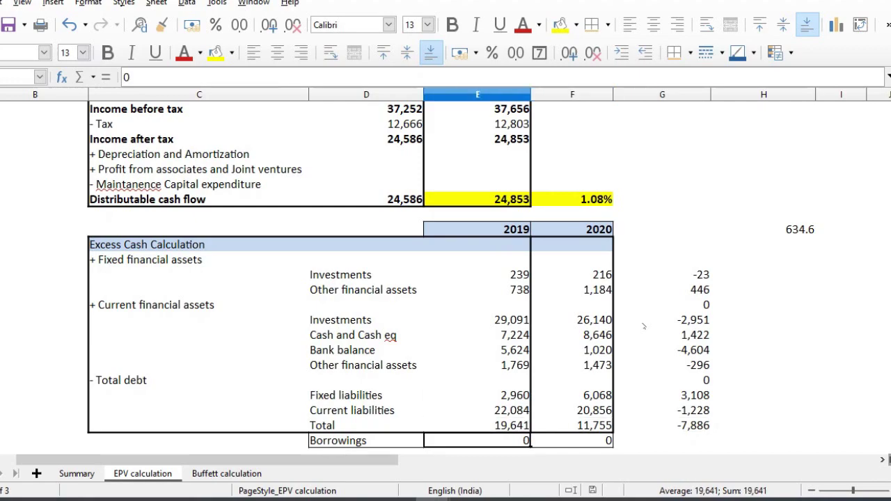
Look through the 2020 column of the Excess Cash Calculation, from borrowings up to the year heading.
{"action": "key", "text": "Right"}
{"action": "key", "text": "Up"}
{"action": "key", "text": "Up"}
{"action": "key", "text": "Up"}
{"action": "key", "text": "Up"}
{"action": "key", "text": "Up"}
{"action": "key", "text": "Up"}
{"action": "key", "text": "Up"}
{"action": "key", "text": "Up"}
{"action": "key", "text": "Up"}
{"action": "key", "text": "Up"}
{"action": "key", "text": "Up"}
{"action": "key", "text": "Up"}
{"action": "key", "text": "Up"}
{"action": "key", "text": "Up"}
{"action": "key", "text": "Up"}
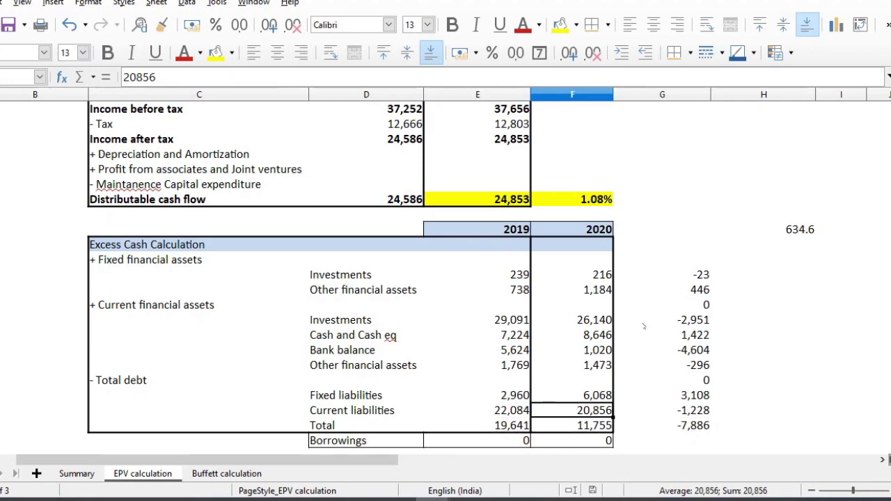
{"action": "key", "text": "Down"}
{"action": "key", "text": "Down"}
{"action": "key", "text": "Down"}
{"action": "key", "text": "Down"}
{"action": "key", "text": "Down"}
{"action": "key", "text": "Down"}
{"action": "key", "text": "Down"}
{"action": "key", "text": "Down"}
{"action": "key", "text": "Down"}
{"action": "key", "text": "Down"}
{"action": "key", "text": "Down"}
{"action": "key", "text": "Down"}
{"action": "key", "text": "Down"}
{"action": "key", "text": "Down"}
{"action": "key", "text": "Down"}
{"action": "key", "text": "Down"}
{"action": "key", "text": "Down"}
{"action": "key", "text": "Down"}
{"action": "key", "text": "Down"}
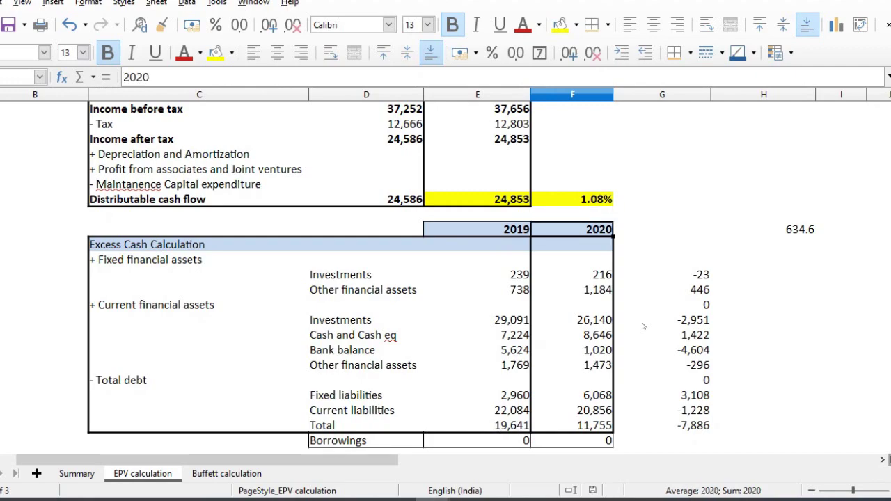
Compare the 2019 and 2020 per share values below the Excess Cash Calculation.
{"action": "key", "text": "Down"}
{"action": "key", "text": "Down"}
{"action": "key", "text": "Down"}
{"action": "key", "text": "Down"}
{"action": "key", "text": "Down"}
{"action": "key", "text": "Down"}
{"action": "key", "text": "Down"}
{"action": "key", "text": "Down"}
{"action": "key", "text": "Down"}
{"action": "key", "text": "Down"}
{"action": "key", "text": "Down"}
{"action": "key", "text": "Down"}
{"action": "key", "text": "Down"}
{"action": "key", "text": "Down"}
{"action": "key", "text": "Down"}
{"action": "key", "text": "Down"}
{"action": "key", "text": "Down"}
{"action": "key", "text": "Down"}
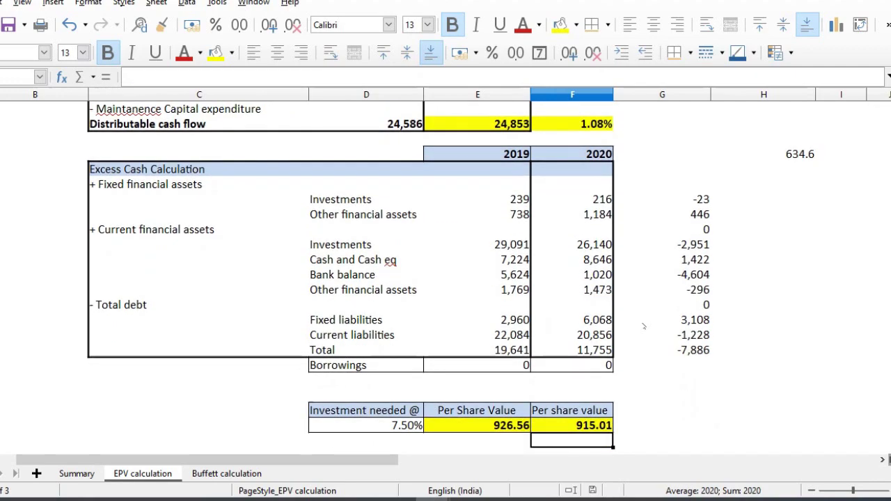
{"action": "key", "text": "Left"}
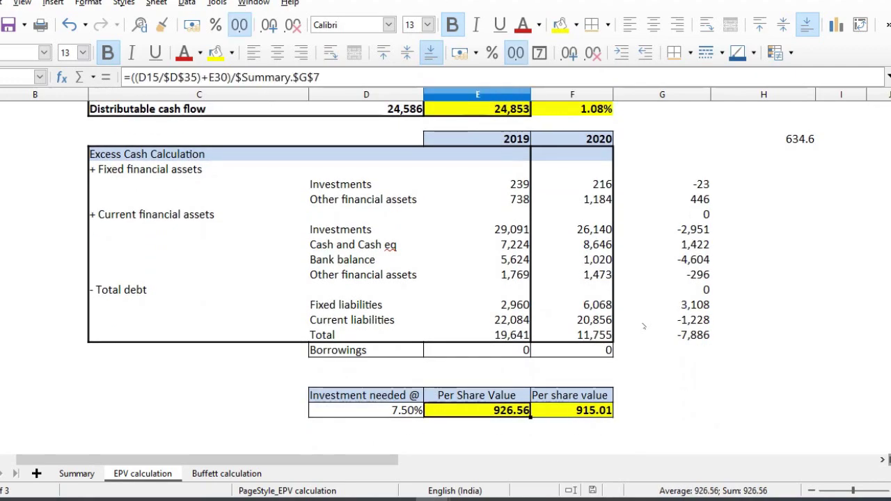
{"action": "key", "text": "Right"}
{"action": "key", "text": "Up"}
{"action": "key", "text": "Up"}
{"action": "key", "text": "Up"}
{"action": "key", "text": "Up"}
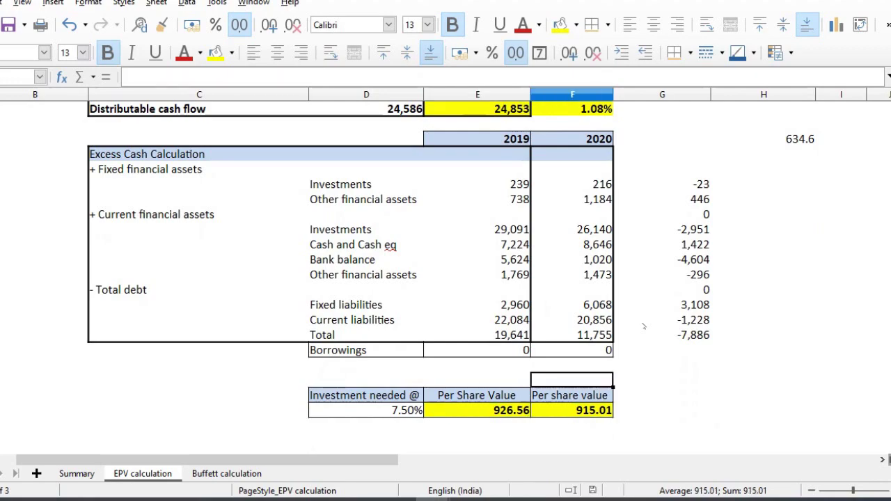
Clear the 2019 and 2020 fixed and current liabilities to test the per share value without debt.
{"action": "key", "text": "Up"}
{"action": "key", "text": "Left"}
{"action": "key", "text": "Up"}
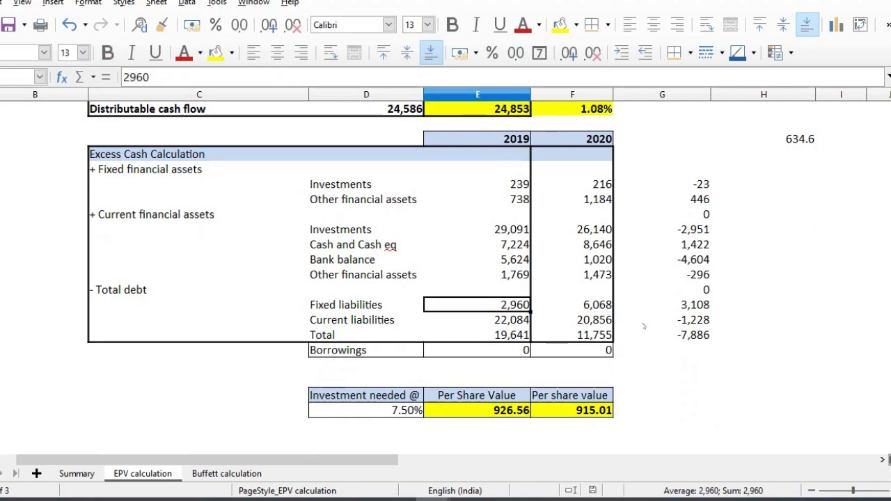
{"action": "key", "text": "shift+Right"}
{"action": "key", "text": "shift+Down"}
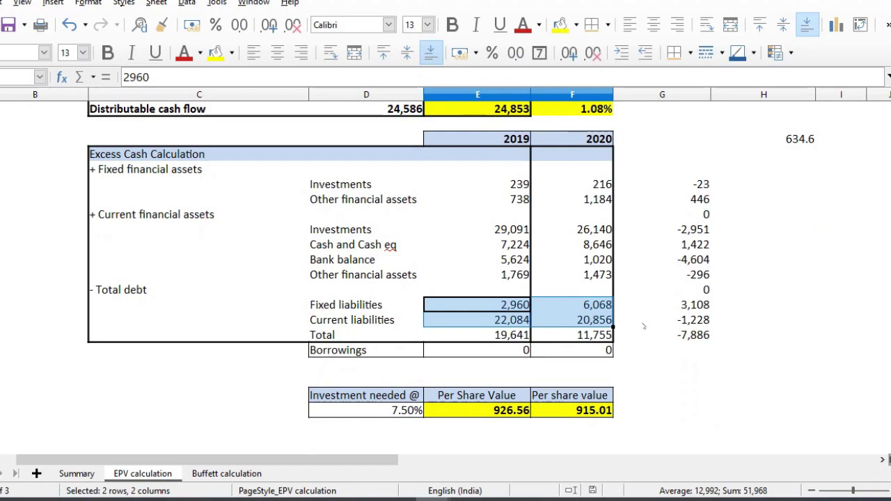
{"action": "key", "text": "Delete"}
{"action": "key", "text": "Down"}
{"action": "key", "text": "Down"}
{"action": "key", "text": "Down"}
{"action": "key", "text": "Down"}
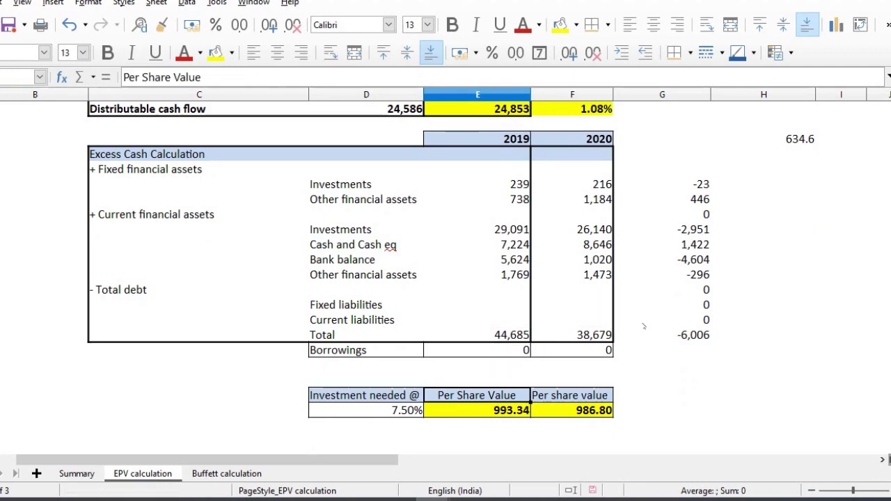
Check the 2019 and 2020 per share values without liabilities, and undo the deletion of the liabilities.
{"action": "key", "text": "Up"}
{"action": "key", "text": "Up"}
{"action": "key", "text": "Up"}
{"action": "key", "text": "Up"}
{"action": "key", "text": "Down"}
{"action": "key", "text": "Down"}
{"action": "key", "text": "Down"}
{"action": "key", "text": "Down"}
{"action": "key", "text": "Down"}
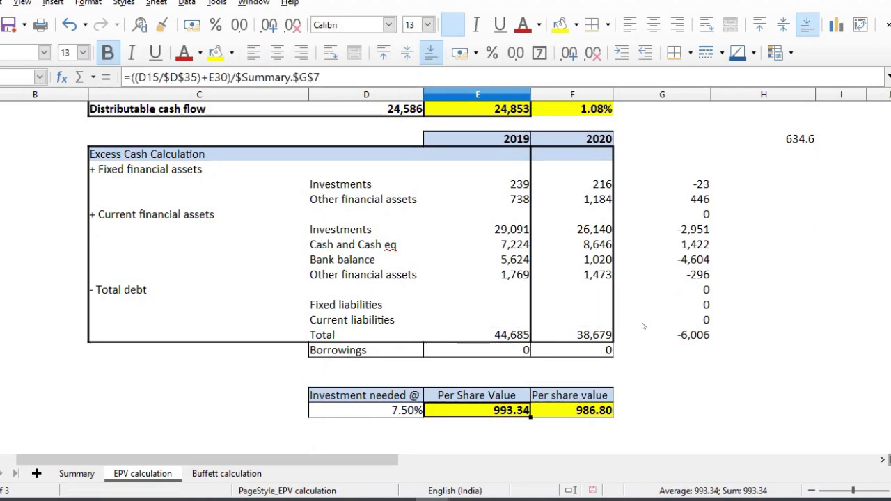
{"action": "key", "text": "Up"}
{"action": "key", "text": "Up"}
{"action": "key", "text": "Right"}
{"action": "key", "text": "Down"}
{"action": "key", "text": "Down"}
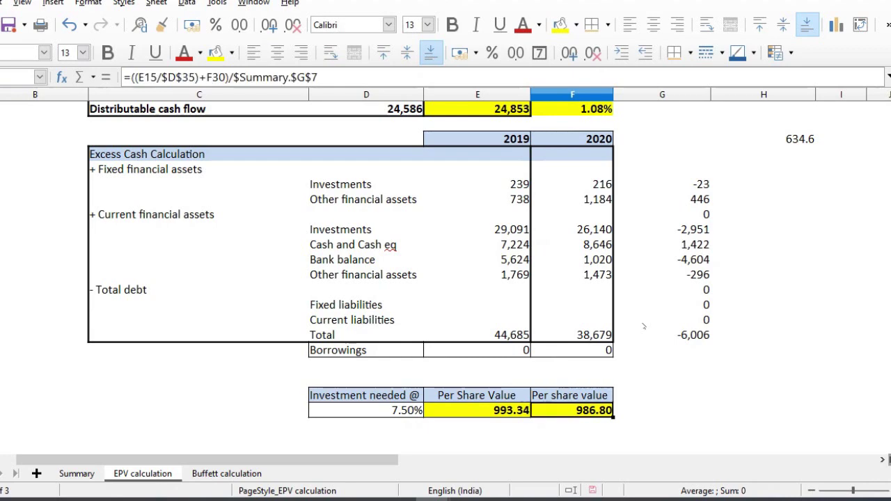
{"action": "key", "text": "ctrl+z"}
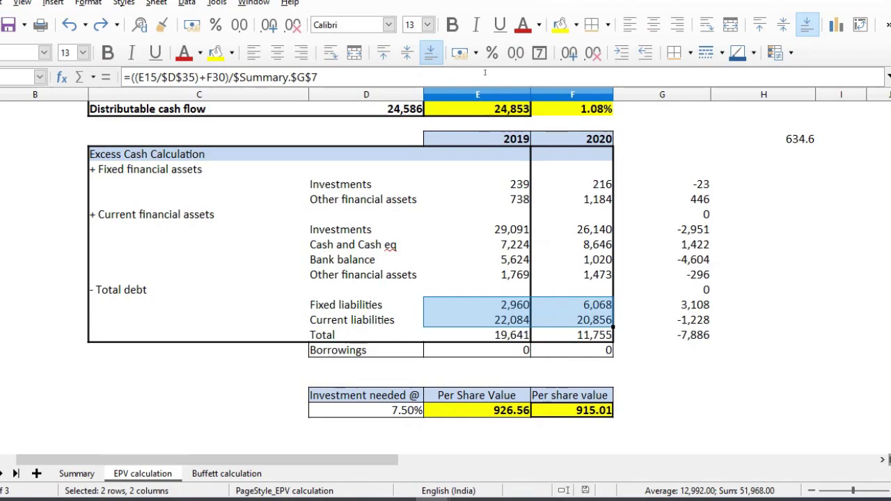
Open the Buffett calculation sheet and compare the 4 year average profit for 2019 and 2020.
{"action": "key", "text": "ctrl+Page_Down"}
{"action": "left_click", "coordinate": [344, 159]}
{"action": "left_click", "coordinate": [468, 160]}
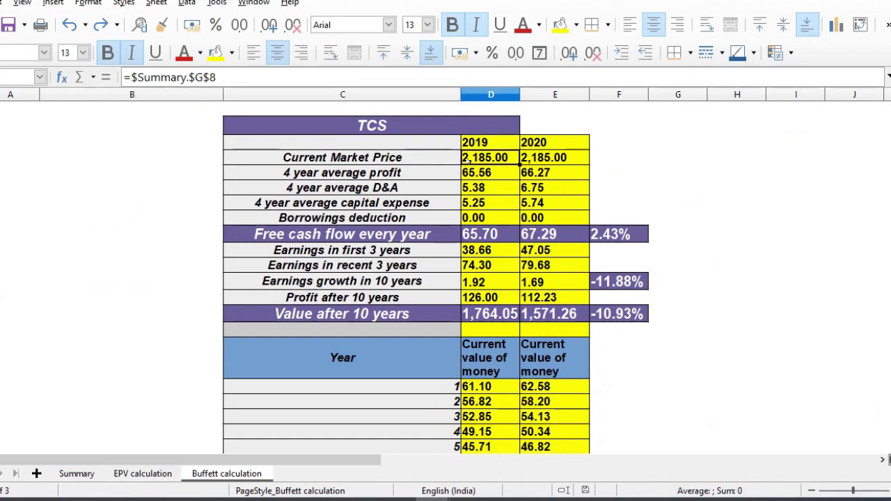
{"action": "key", "text": "Down"}
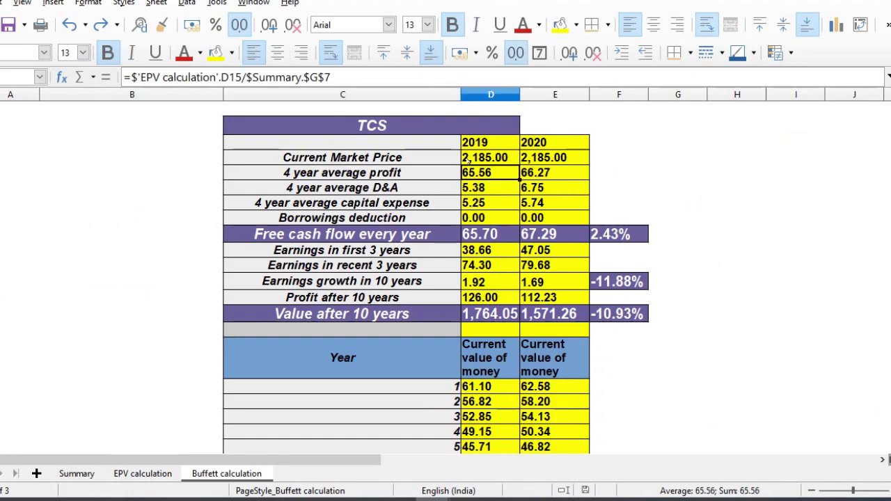
{"action": "key", "text": "Right"}
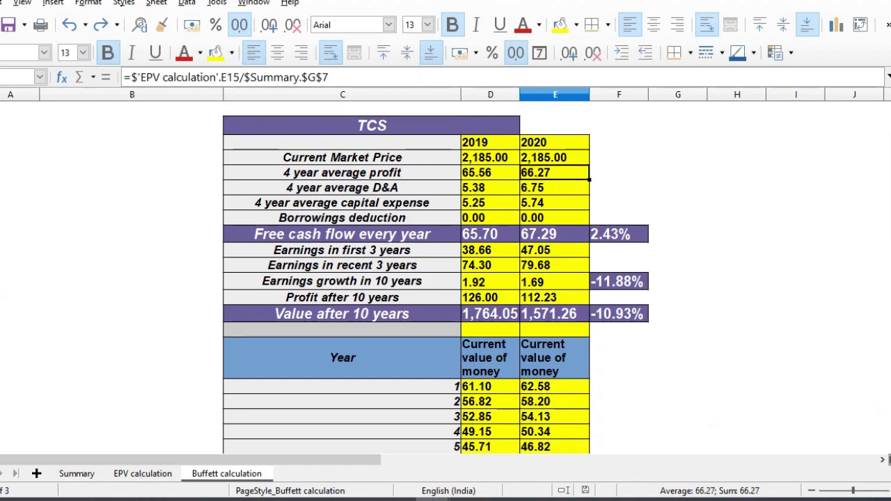
{"action": "key", "text": "Left"}
Compare the 4 year average D&A formulas for 2019 and 2020.
{"action": "key", "text": "Down"}
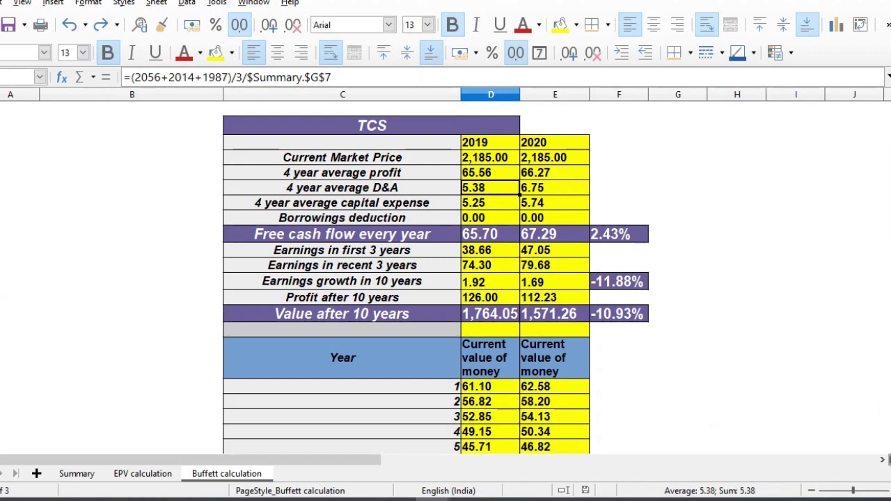
{"action": "key", "text": "Right"}
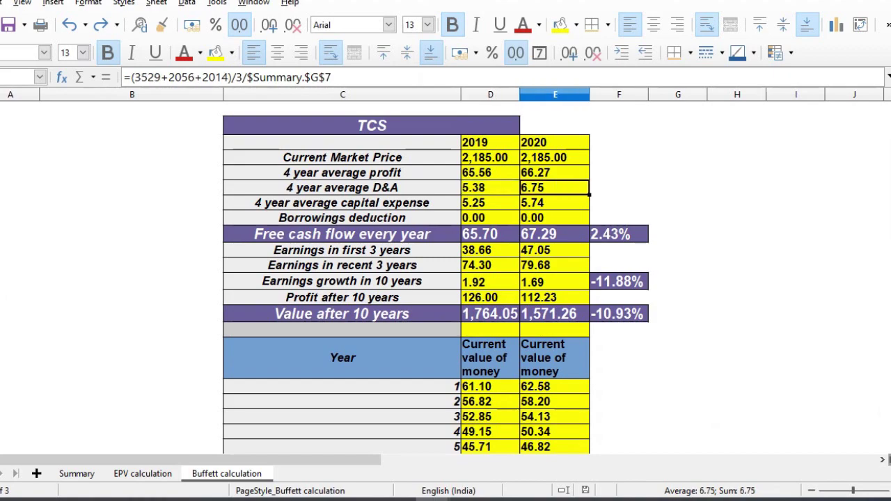
{"action": "key", "text": "Left"}
{"action": "key", "text": "Right"}
Compare the 4 year average capital expense for 2019 and 2020, including the formulas behind both values.
{"action": "key", "text": "Down"}
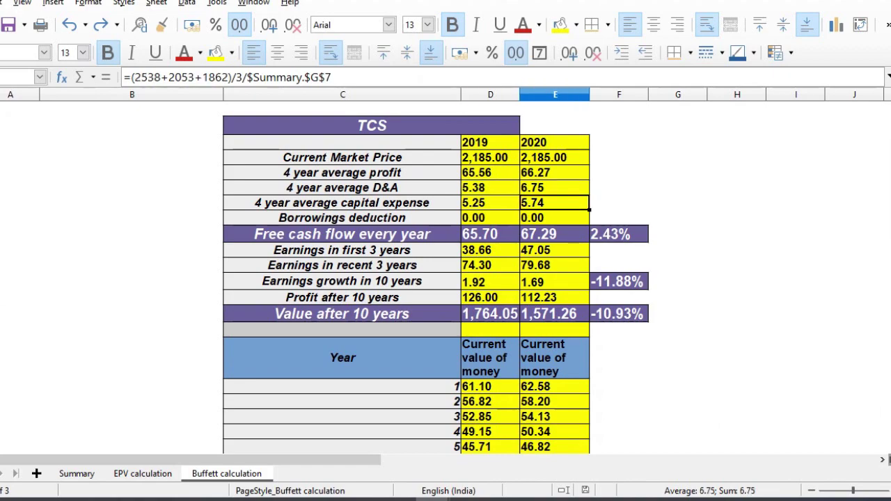
{"action": "key", "text": "Left"}
{"action": "key", "text": "Right"}
{"action": "key", "text": "Left"}
{"action": "key", "text": "Left"}
{"action": "key", "text": "Right"}
{"action": "key", "text": "Right"}
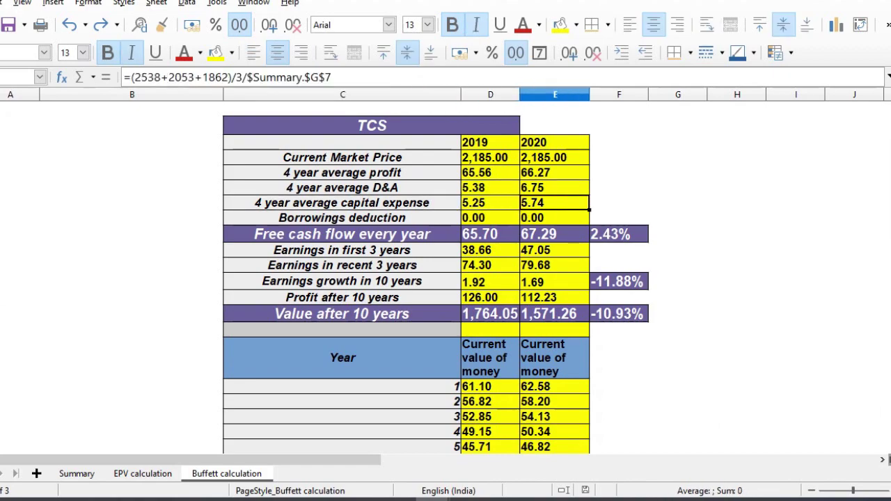
{"action": "key", "text": "Right"}
{"action": "key", "text": "Left"}
{"action": "key", "text": "Left"}
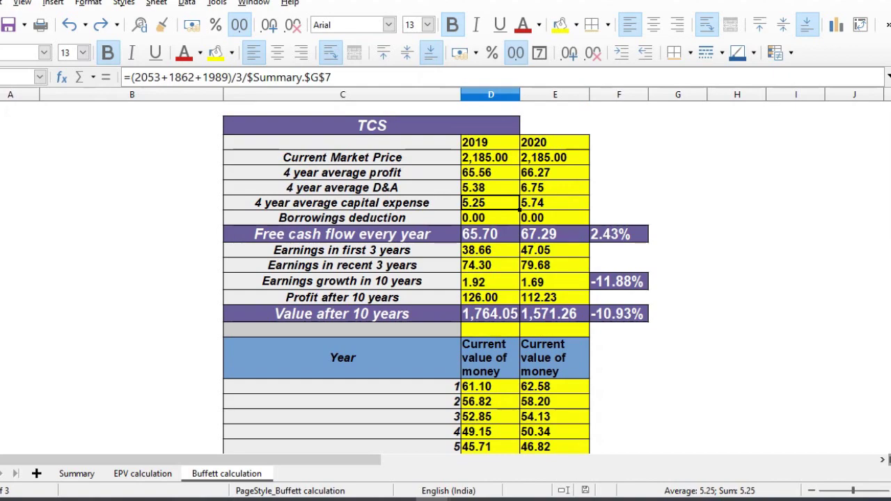
Check the borrowings deduction row in the Buffett calculation.
{"action": "key", "text": "Right"}
{"action": "key", "text": "Down"}
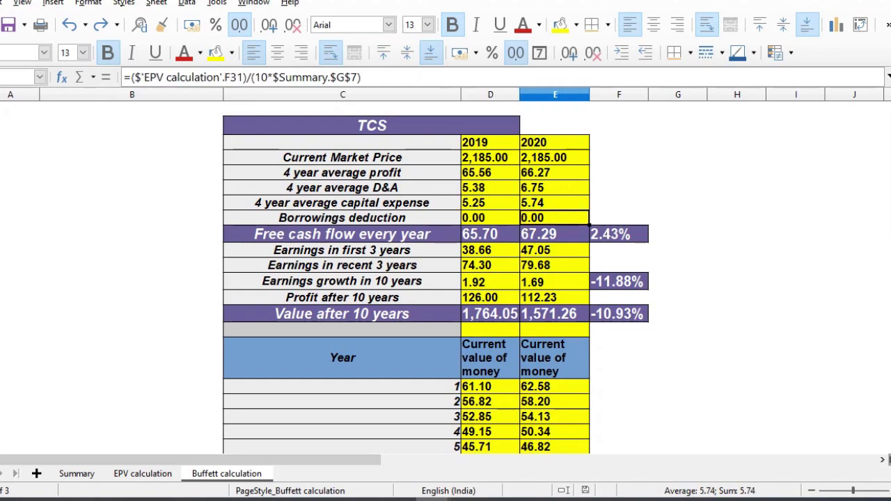
{"action": "key", "text": "Down"}
{"action": "key", "text": "Up"}
{"action": "key", "text": "Left"}
{"action": "key", "text": "Left"}
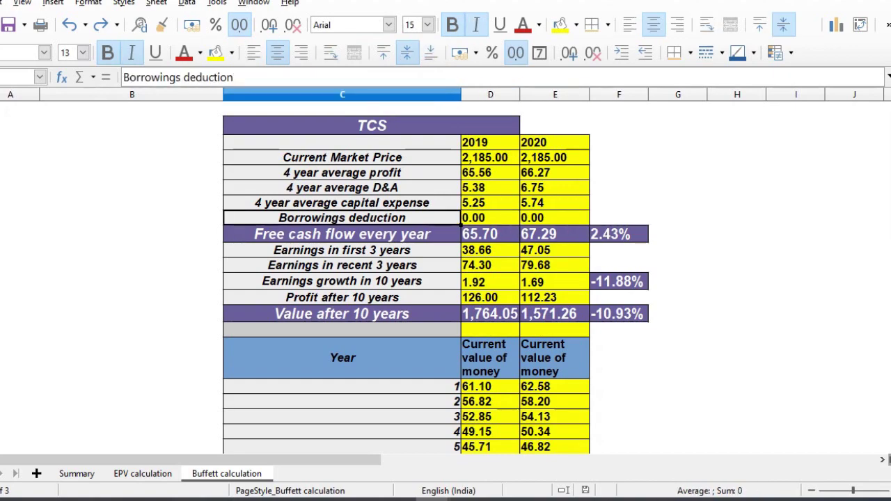
Select the yearly free cash flow row and inspect the percentage change from 2019 to 2020.
{"action": "key", "text": "Right"}
{"action": "key", "text": "Down"}
{"action": "key", "text": "Down"}
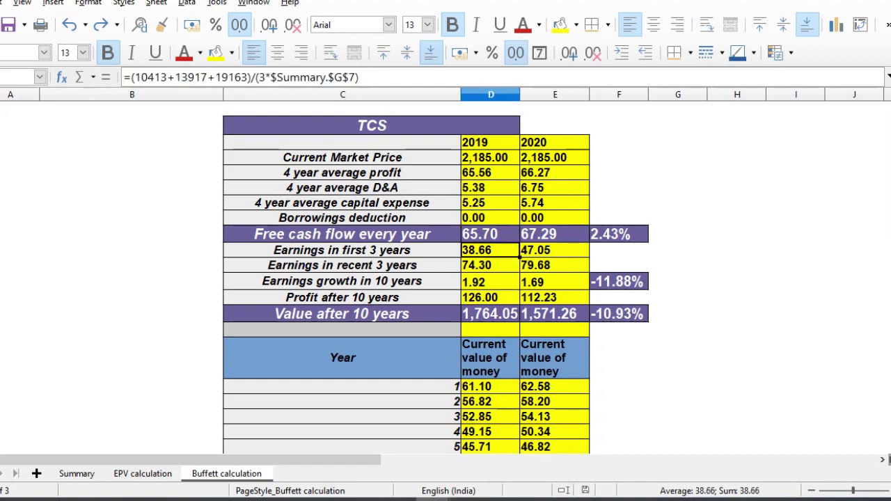
{"action": "key", "text": "Up"}
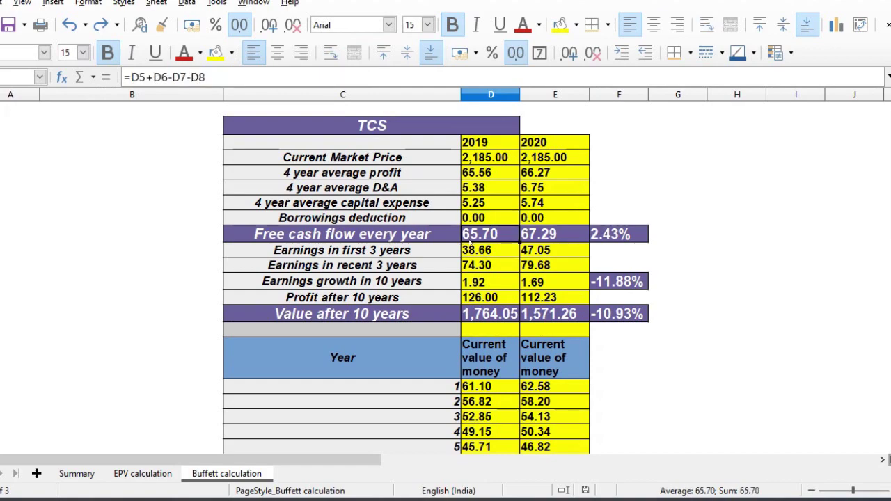
{"action": "key", "text": "shift+space"}
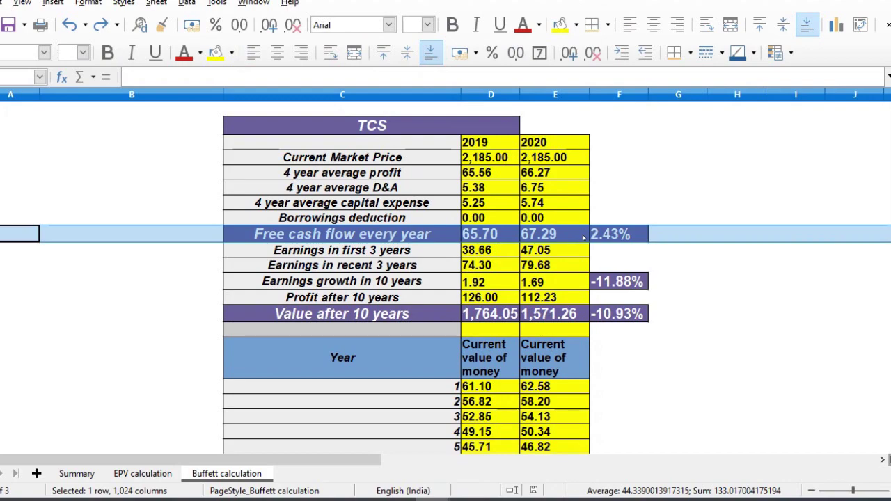
{"action": "key", "text": "Right"}
{"action": "key", "text": "Right"}
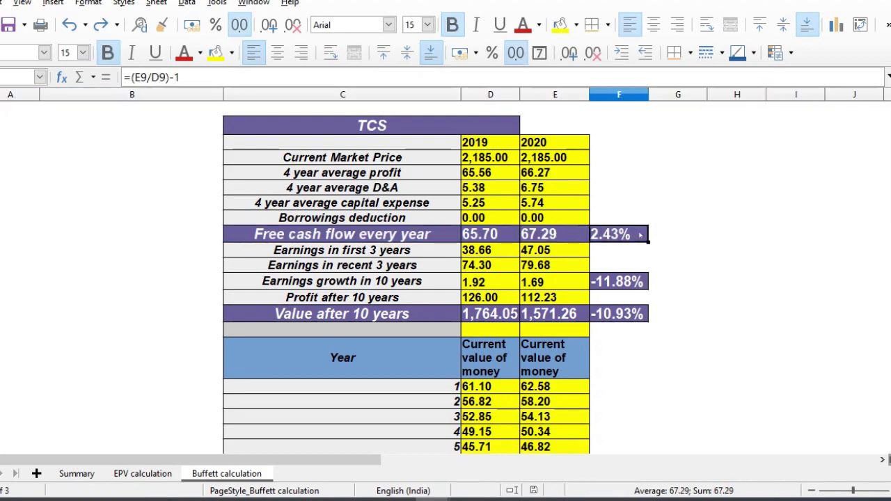
Check the percentage change in 10-year earnings growth and select that entire row.
{"action": "key", "text": "Down"}
{"action": "key", "text": "Down"}
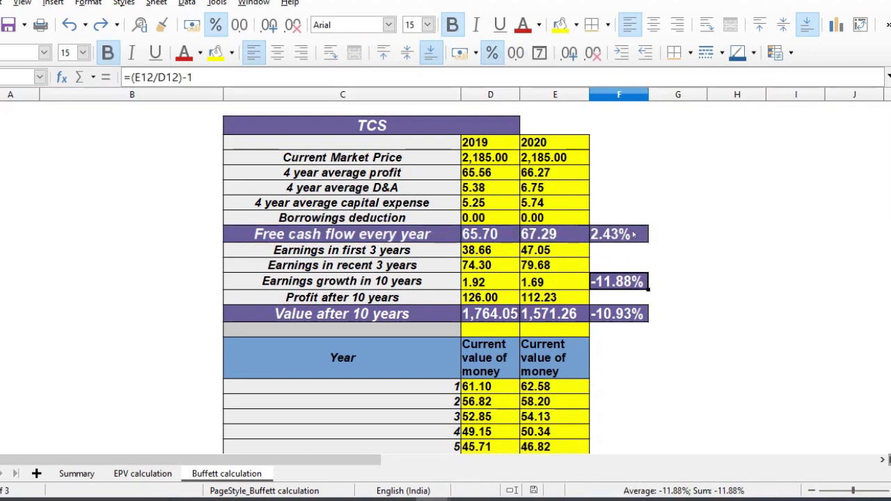
{"action": "key", "text": "shift+space"}
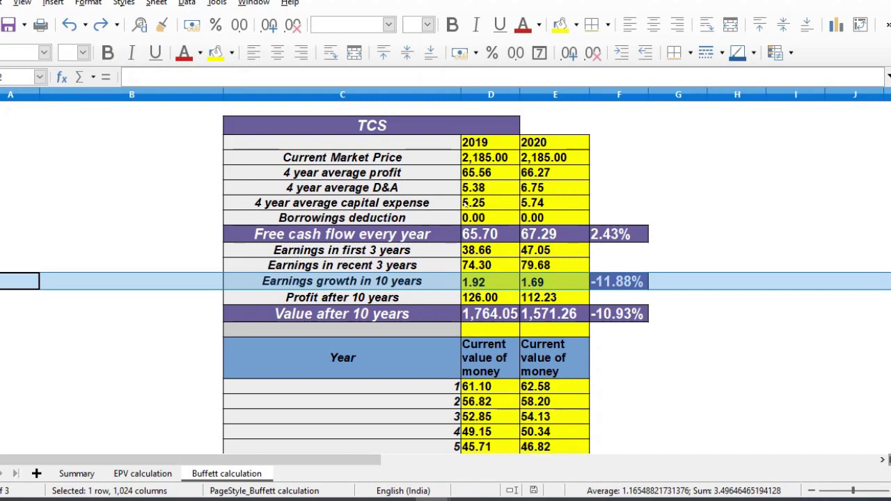
Compare the 10-year earnings growth formulas for 2019 and 2020, ending on the percentage change between them.
{"action": "left_click", "coordinate": [507, 281]}
{"action": "left_click", "coordinate": [548, 284]}
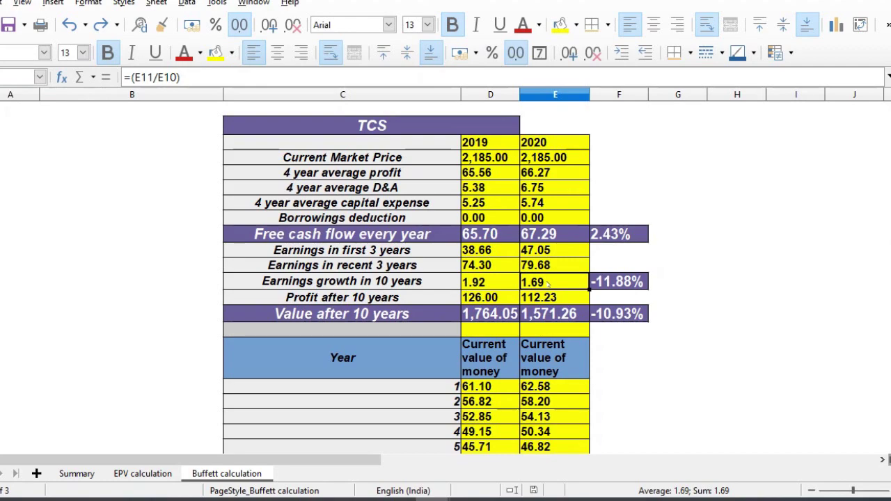
{"action": "key", "text": "Right"}
{"action": "key", "text": "Left"}
{"action": "key", "text": "Left"}
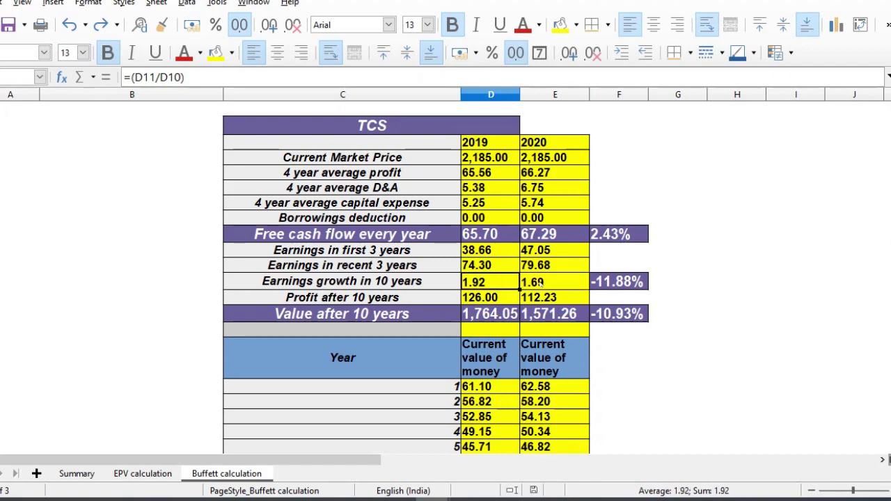
{"action": "left_click_drag", "start_coordinate": [472, 282], "coordinate": [533, 283]}
{"action": "left_click", "coordinate": [600, 283]}
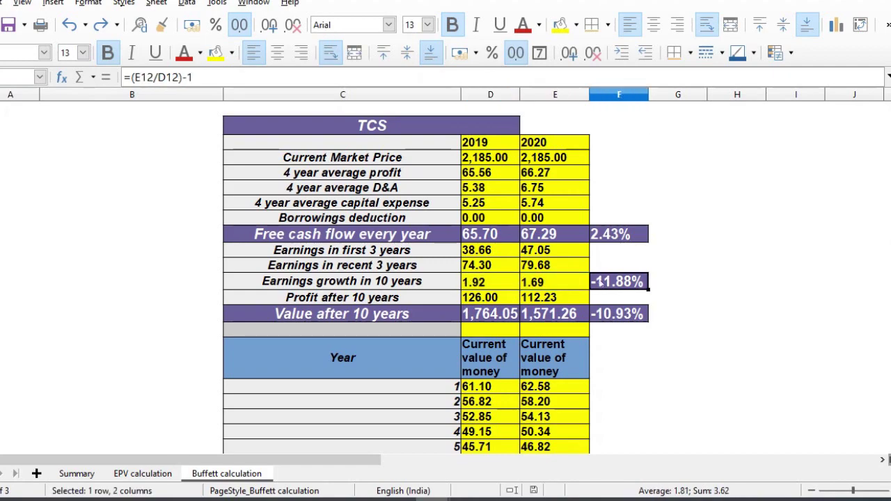
Compare the profit after 10 years formulas for 2019 and 2020, including the 2020 earnings growth formula that feeds them.
{"action": "key", "text": "Left"}
{"action": "key", "text": "Left"}
{"action": "key", "text": "Down"}
{"action": "key", "text": "Down"}
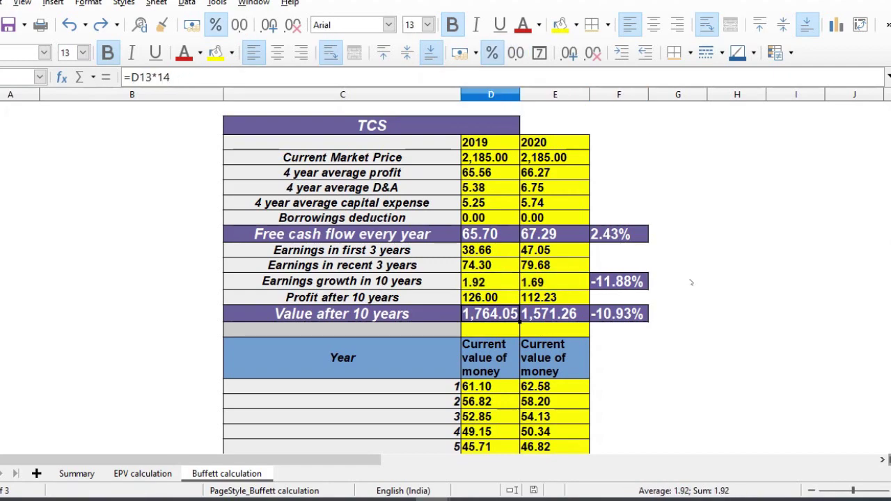
{"action": "key", "text": "Up"}
{"action": "key", "text": "Right"}
{"action": "key", "text": "Left"}
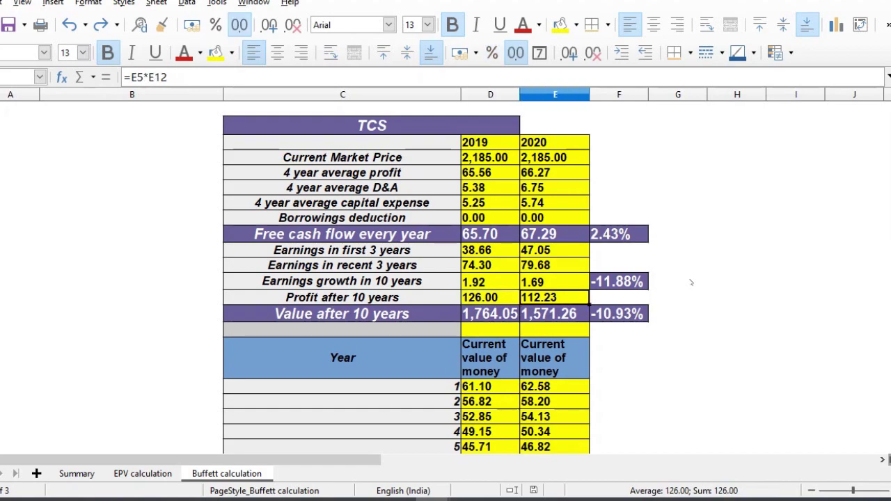
{"action": "key", "text": "Right"}
{"action": "key", "text": "Up"}
{"action": "key", "text": "Up"}
{"action": "key", "text": "Down"}
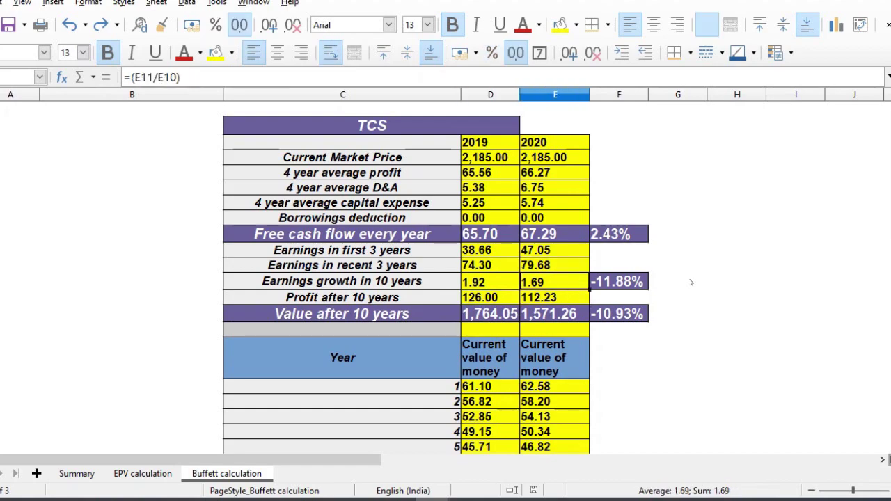
{"action": "key", "text": "Down"}
{"action": "key", "text": "Left"}
Inspect the value after 10 years for 2019 and 2020 and the formula for its percentage change.
{"action": "key", "text": "Down"}
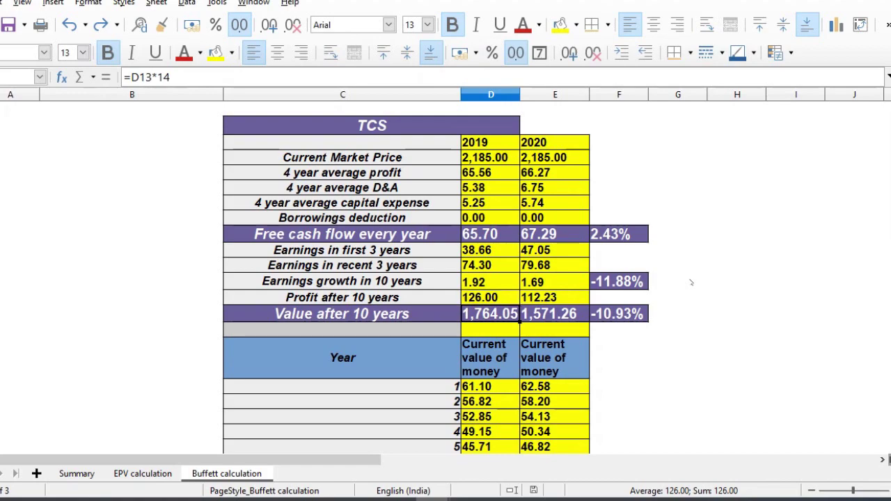
{"action": "key", "text": "Right"}
{"action": "key", "text": "Right"}
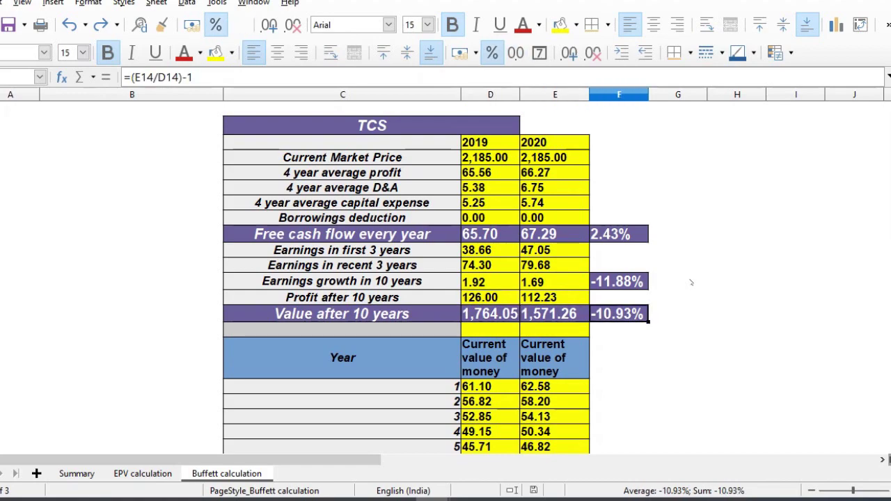
Compare the Current Value sums for 2019 and 2020 below the ten-year discounted cash flow table.
{"action": "key", "text": "Left"}
{"action": "key", "text": "Left"}
{"action": "key", "text": "Down"}
{"action": "key", "text": "Down"}
{"action": "key", "text": "Down"}
{"action": "key", "text": "Down"}
{"action": "key", "text": "Down"}
{"action": "key", "text": "Down"}
{"action": "key", "text": "Down"}
{"action": "key", "text": "Down"}
{"action": "key", "text": "Down"}
{"action": "key", "text": "Down"}
{"action": "key", "text": "Down"}
{"action": "key", "text": "Down"}
{"action": "key", "text": "Down"}
{"action": "key", "text": "Down"}
{"action": "key", "text": "Down"}
{"action": "key", "text": "Down"}
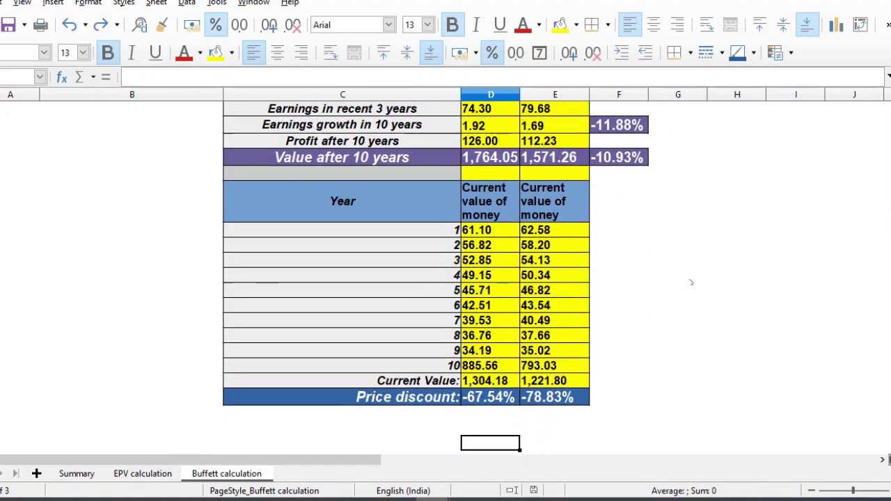
{"action": "key", "text": "Up"}
{"action": "key", "text": "Up"}
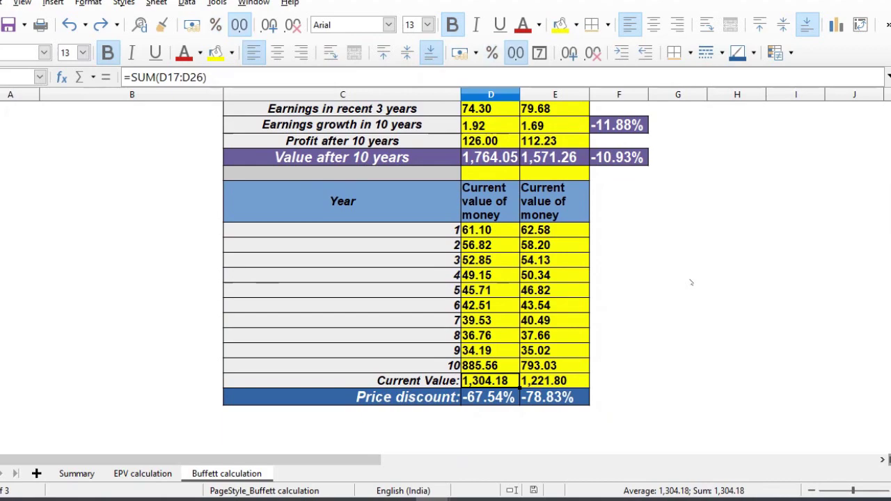
{"action": "key", "text": "Right"}
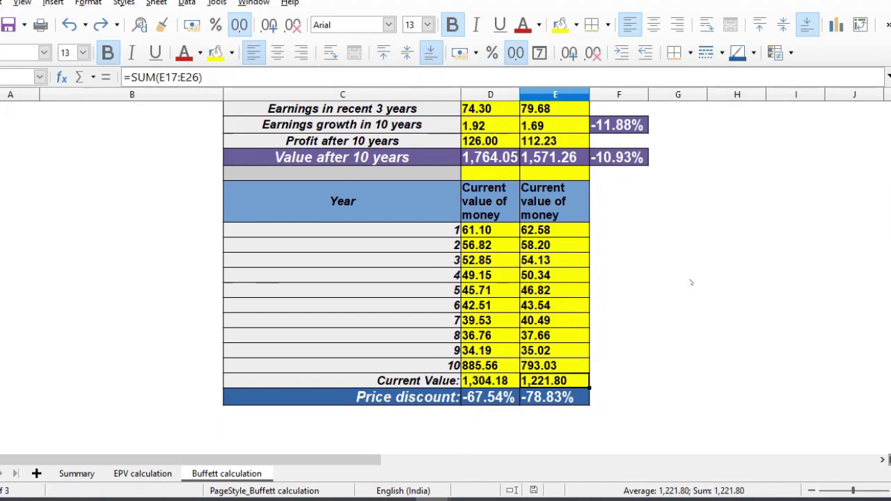